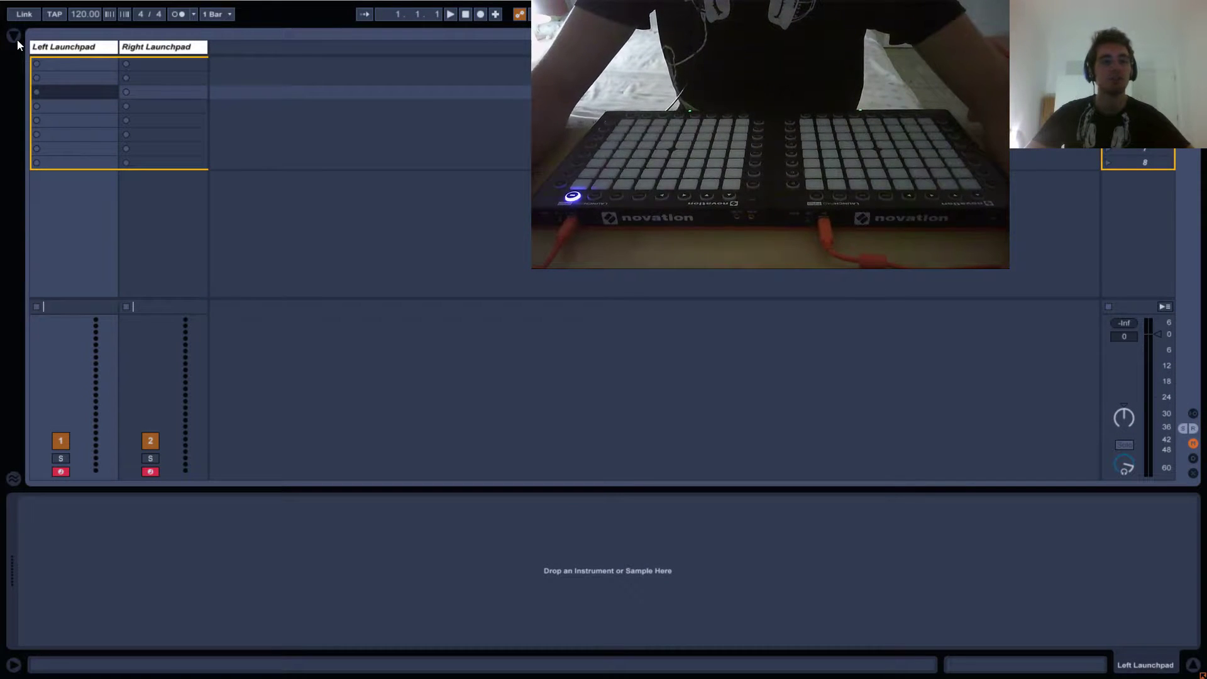
# Step: Add an Arpeggiator from MIDI Effects to the Left Launchpad track and switch it off
pyautogui.click(17, 40)
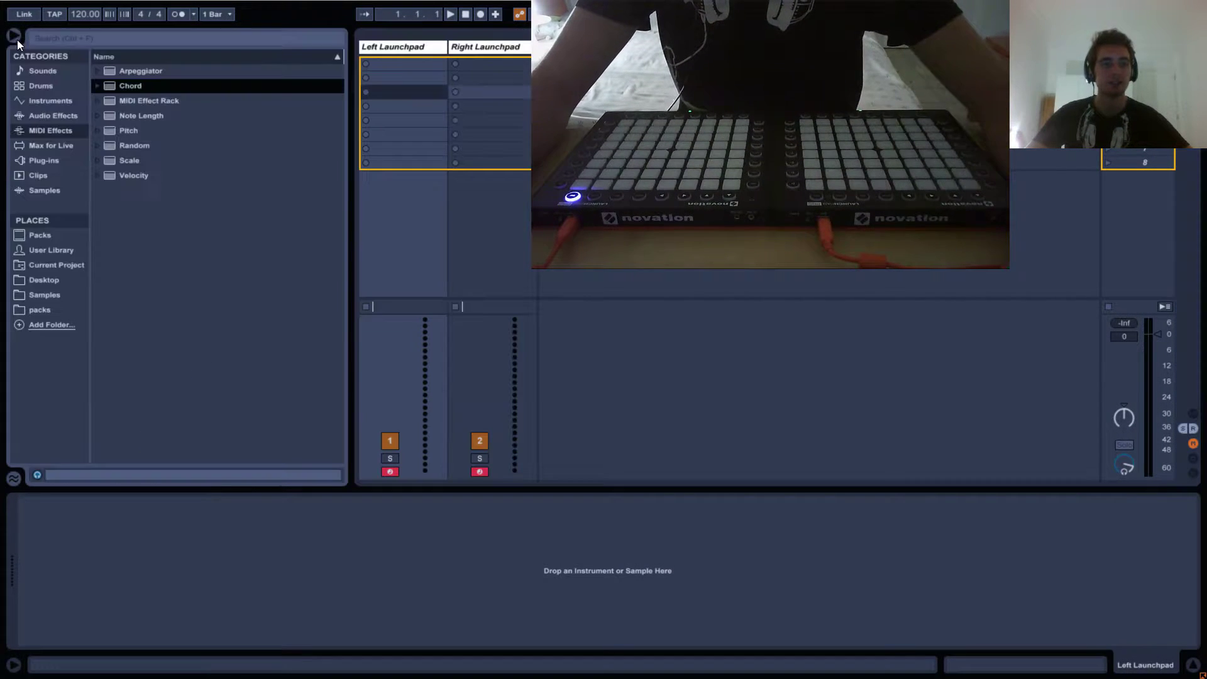
pyautogui.click(51, 133)
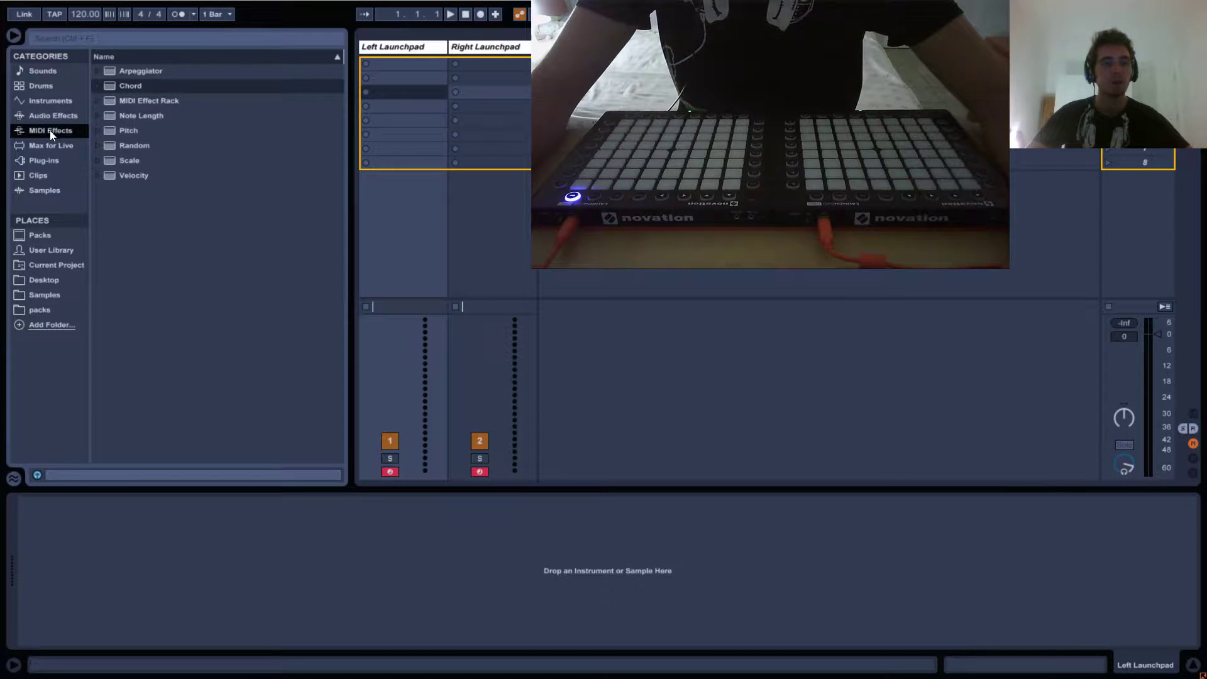
pyautogui.moveTo(117, 73); pyautogui.dragTo(381, 49)
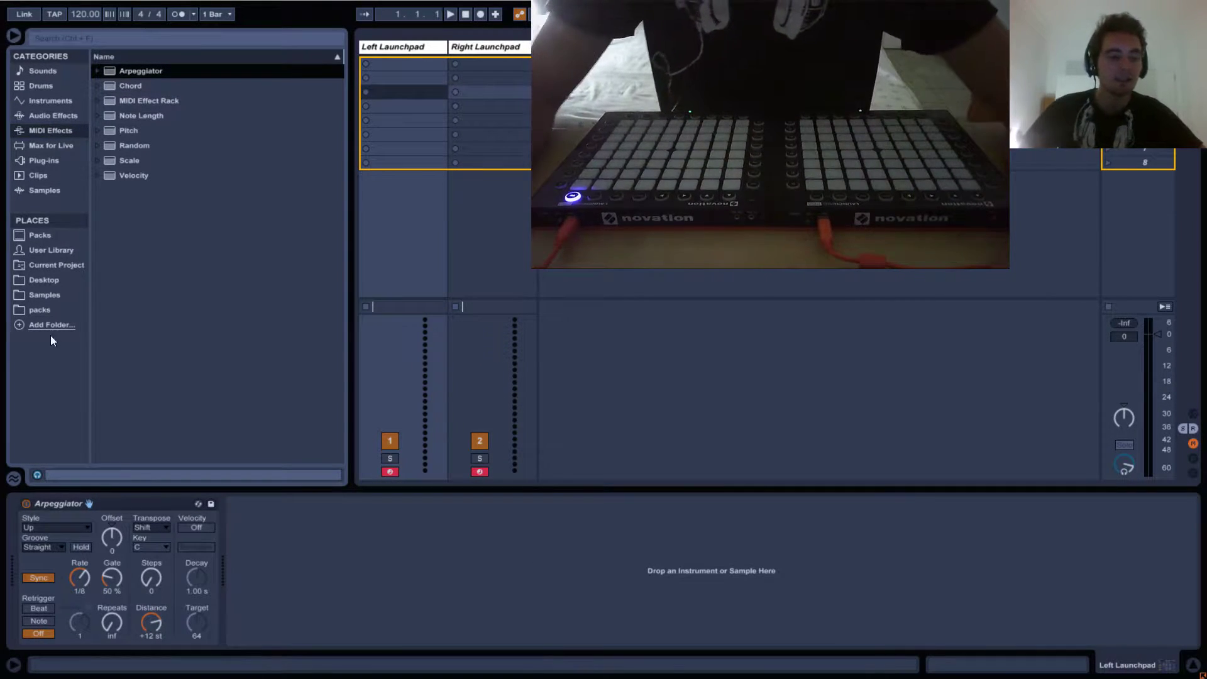
pyautogui.click(26, 504)
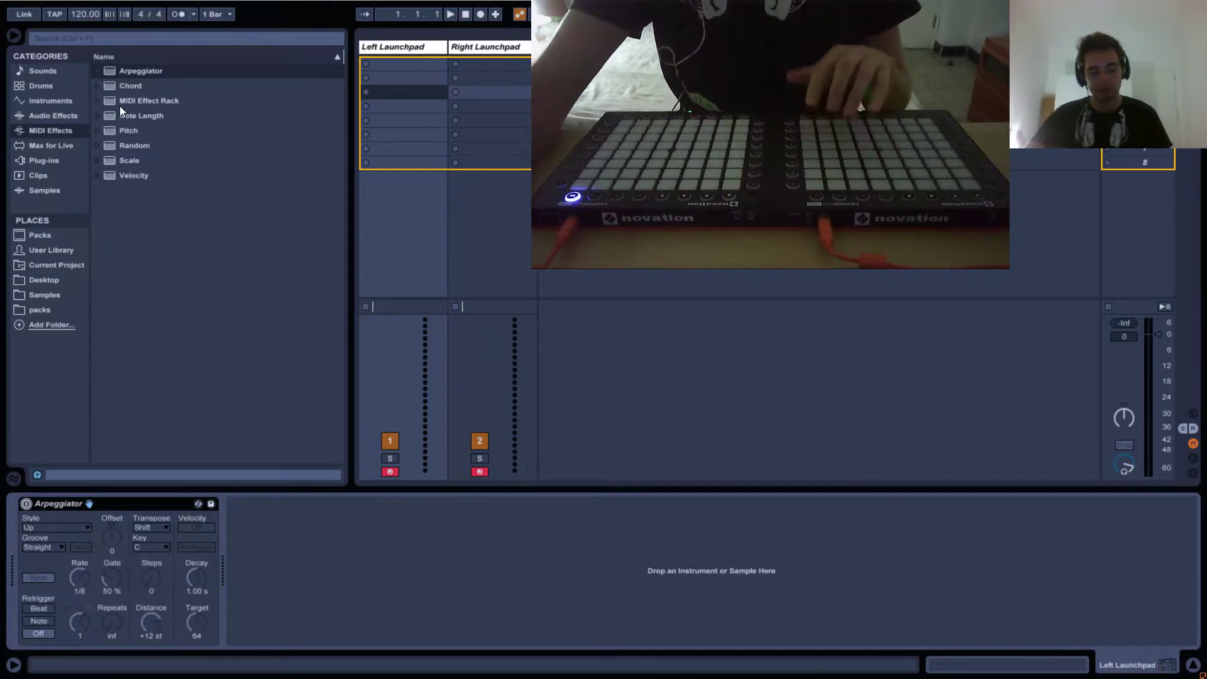
# Step: Insert a Chord device before the Arpeggiator and fold it to save space
pyautogui.moveTo(127, 86); pyautogui.dragTo(113, 532)
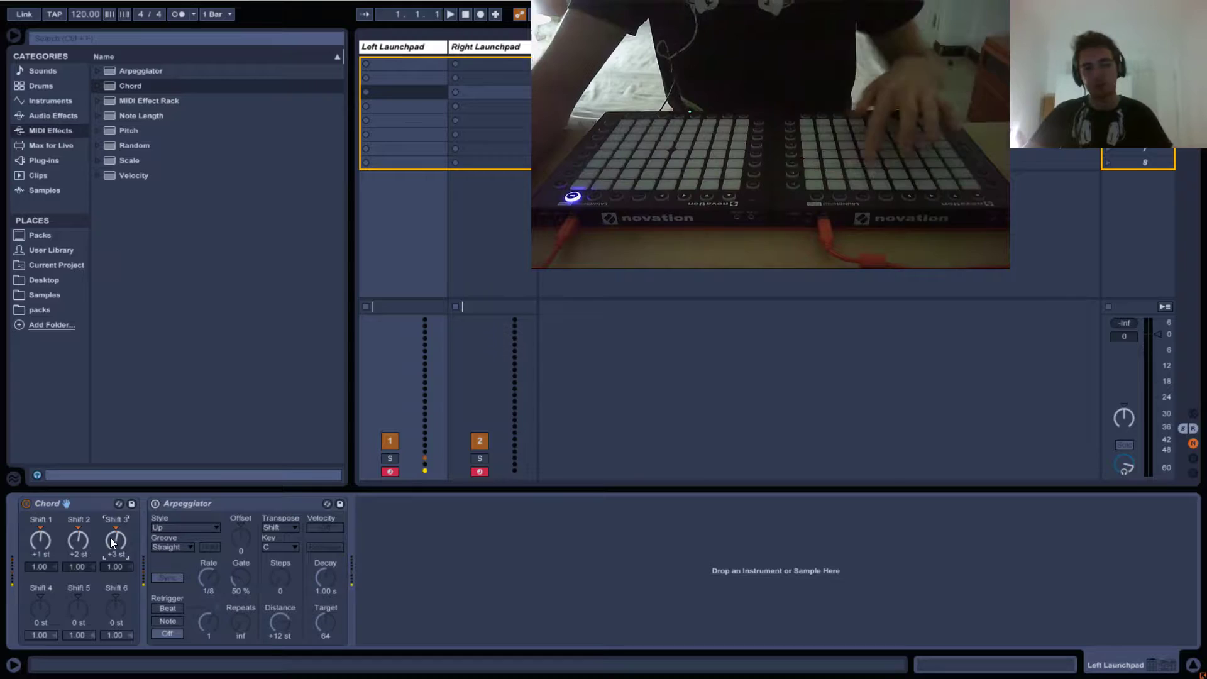
pyautogui.doubleClick(59, 504)
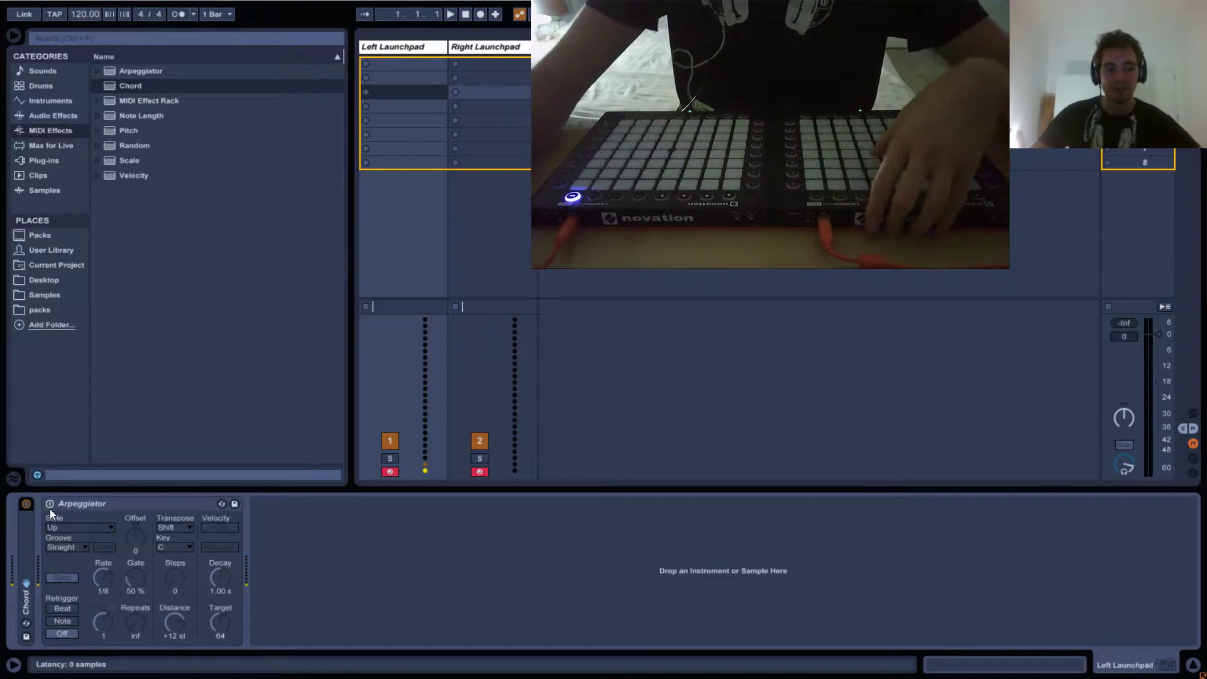
# Step: Switch the Arpeggiator back on and set its style to Down
pyautogui.click(50, 505)
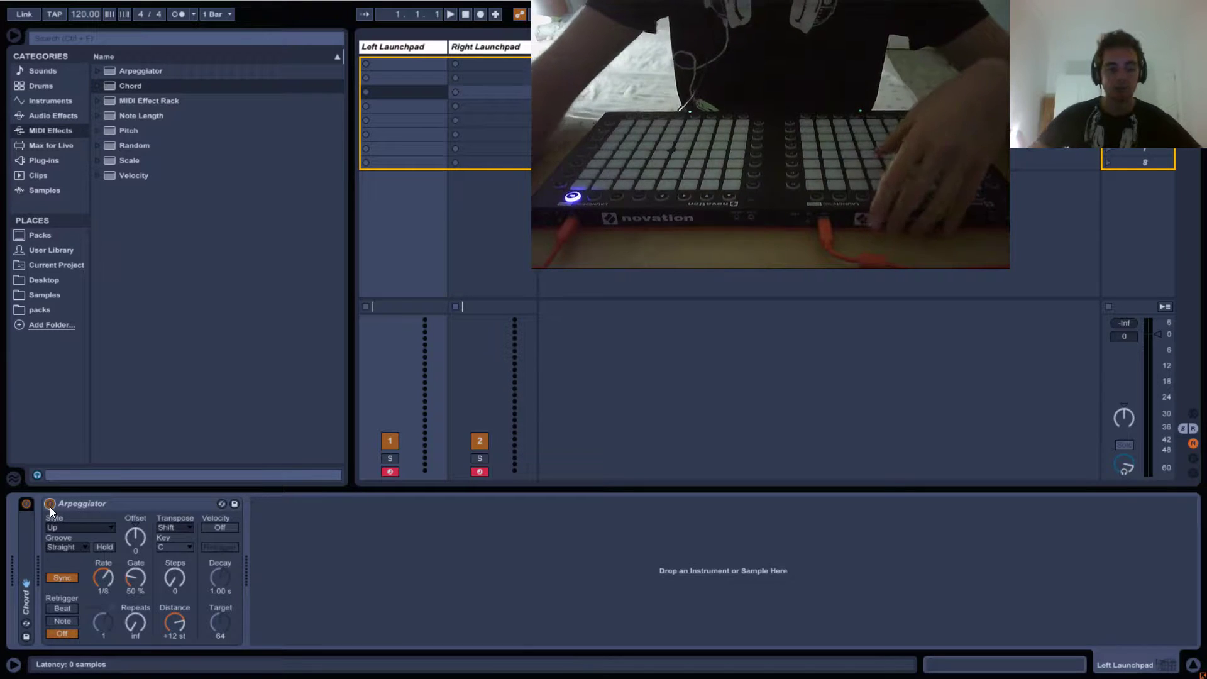
pyautogui.click(107, 529)
pyautogui.click(81, 332)
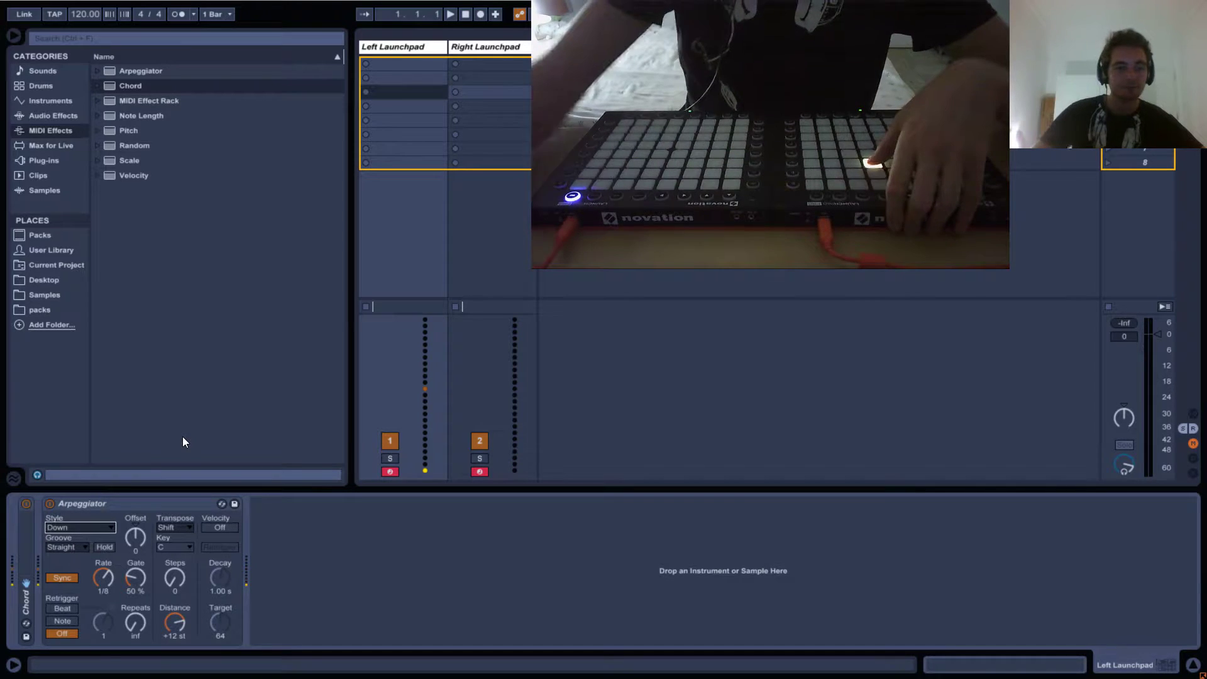
# Step: Try the UpDown style, then settle on Up & Down
pyautogui.click(96, 528)
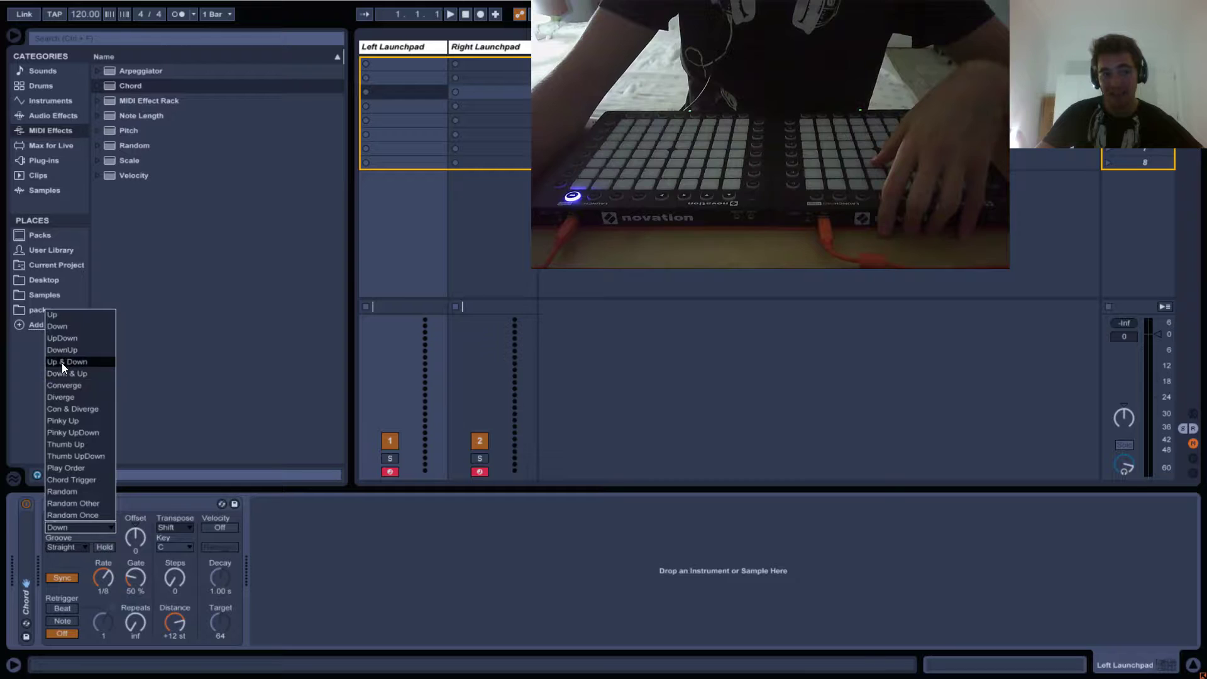
pyautogui.click(69, 341)
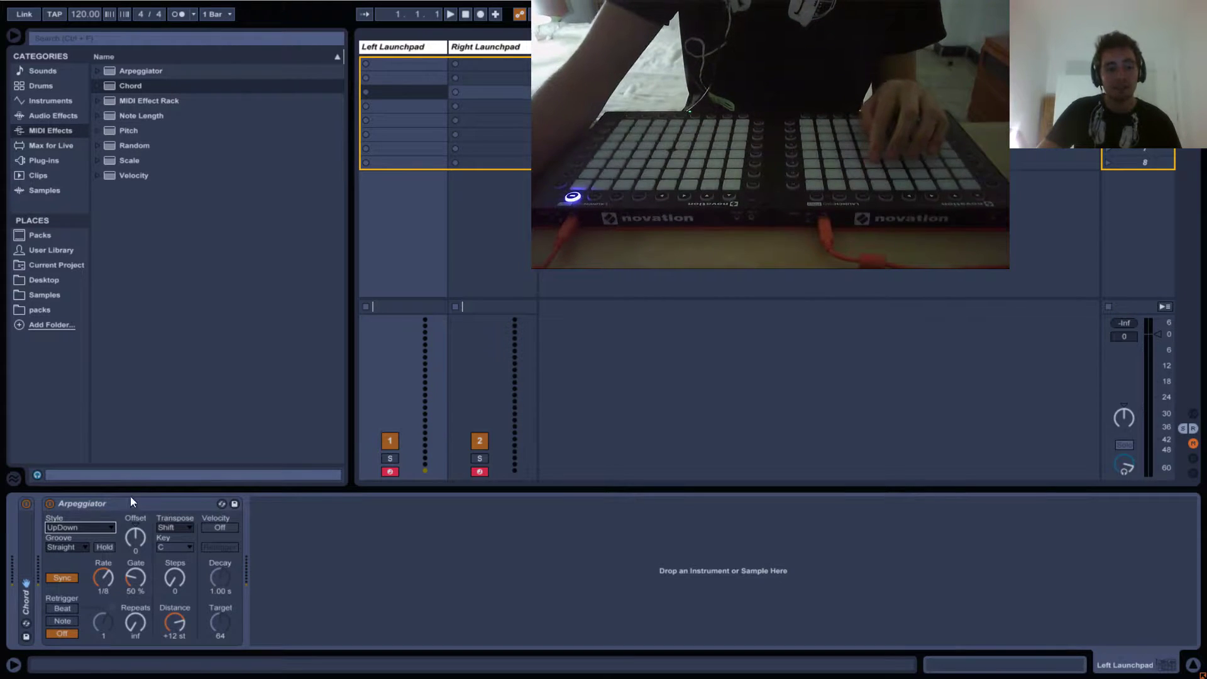
pyautogui.click(101, 525)
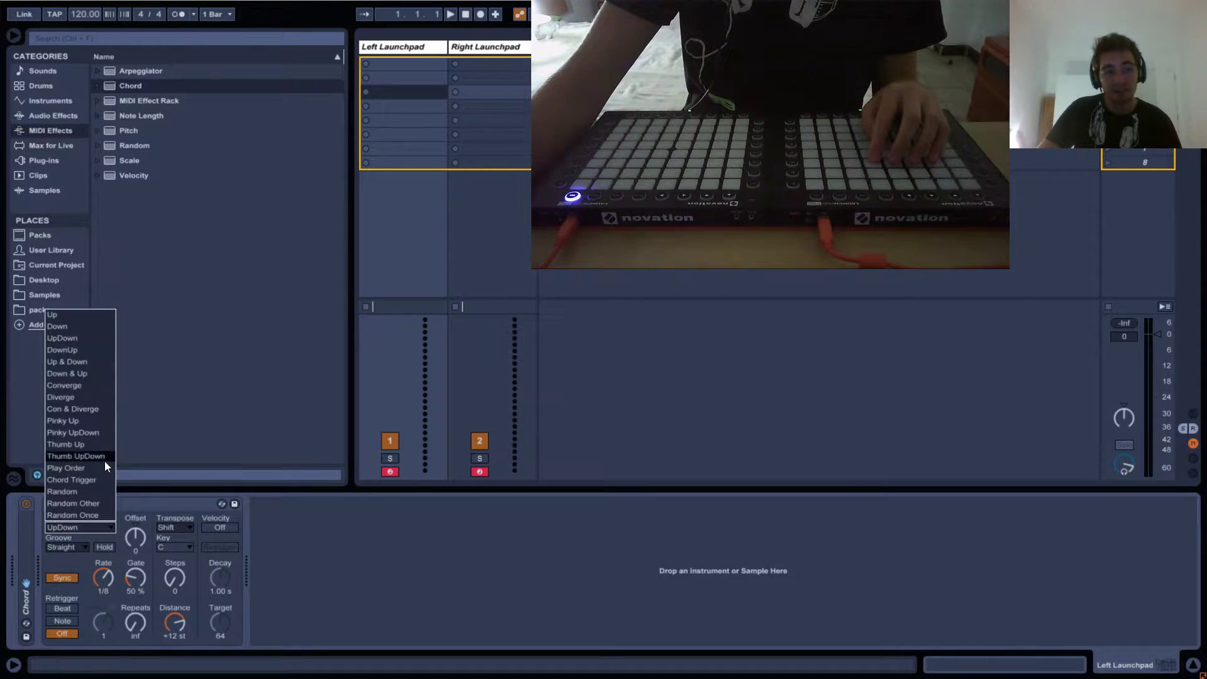
pyautogui.click(86, 361)
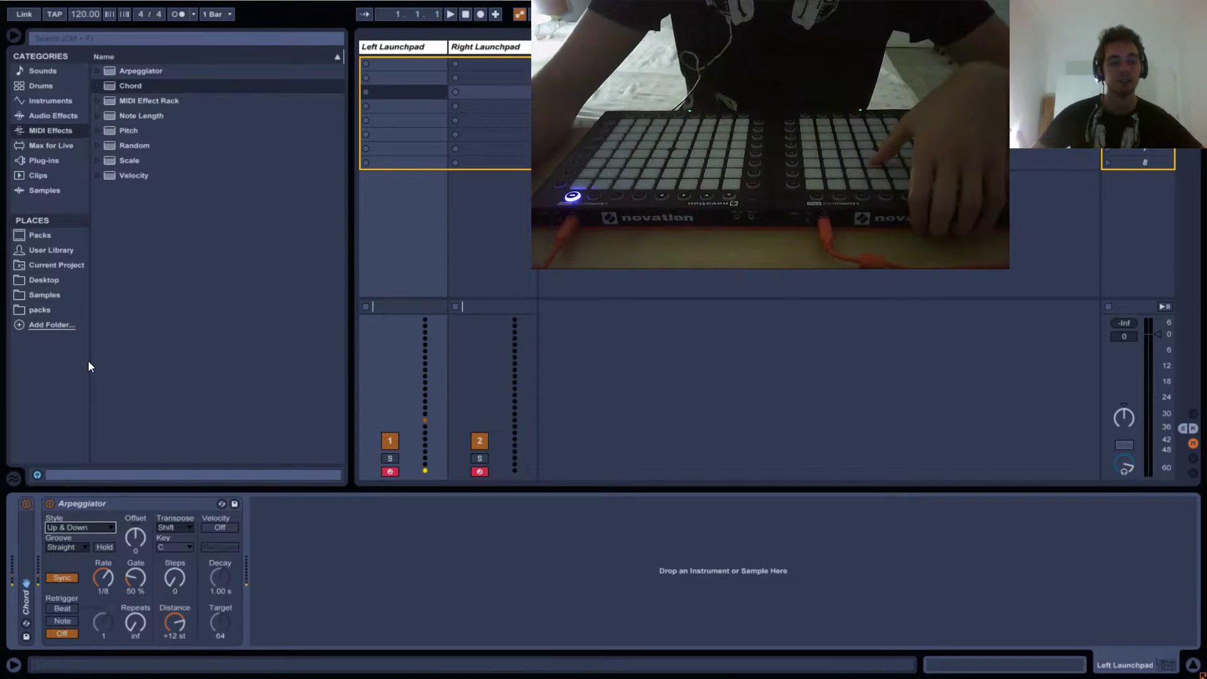
pyautogui.click(88, 529)
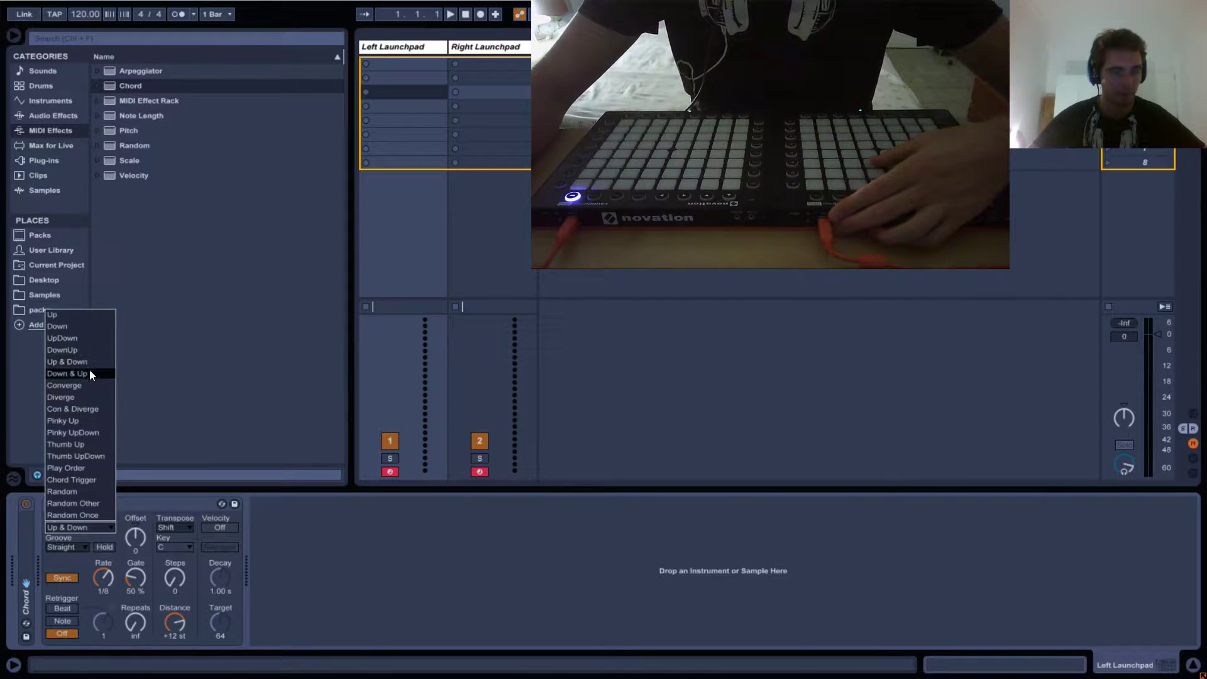
# Step: Set the arpeggio style to Down, then back to Up
pyautogui.click(91, 324)
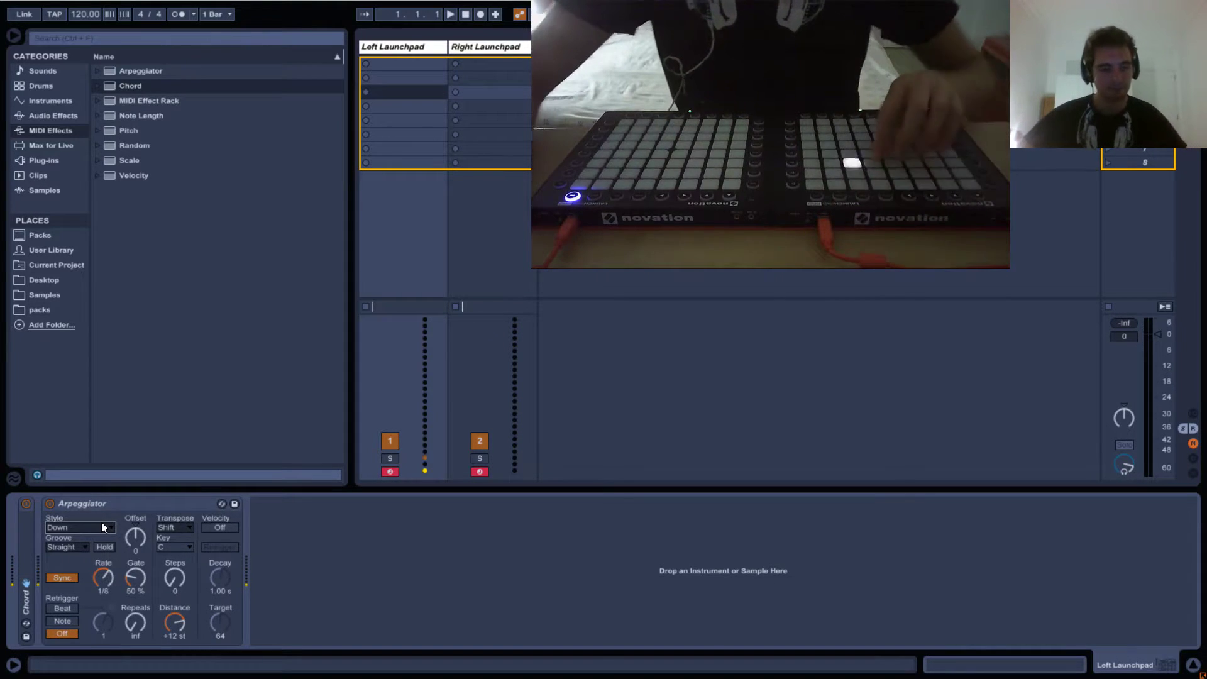
pyautogui.click(83, 531)
pyautogui.click(96, 322)
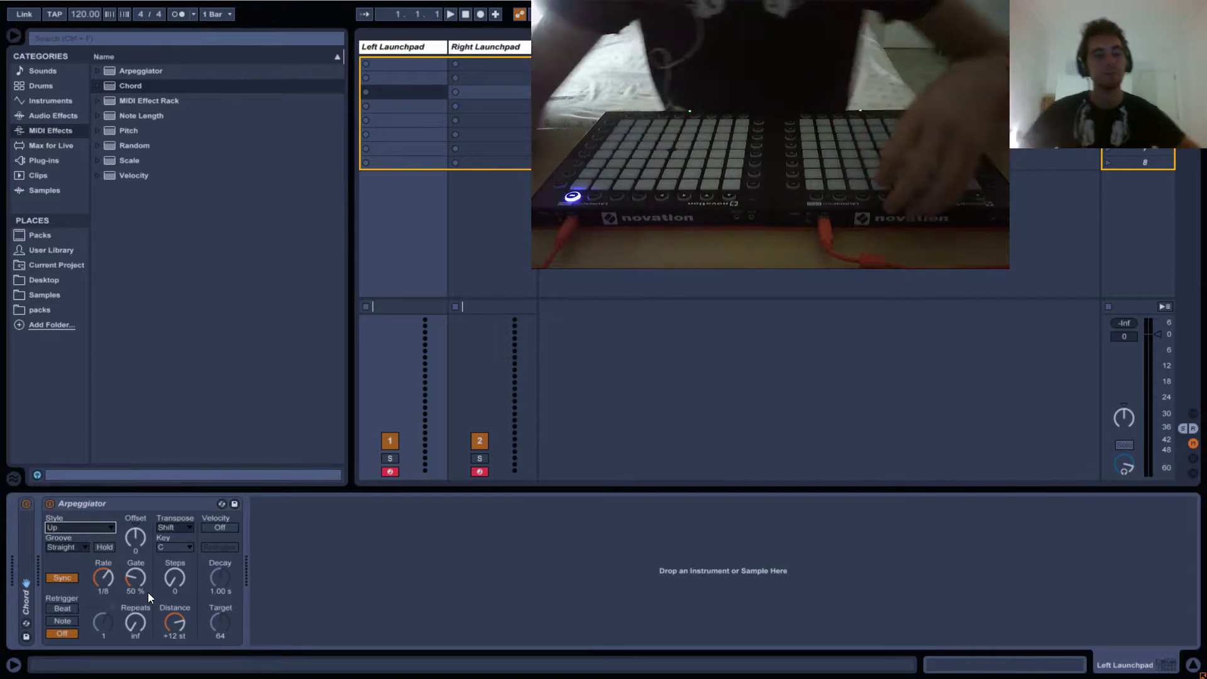
# Step: Try arpeggio Offset values 1 and -1, then return it to 0
pyautogui.click(139, 534)
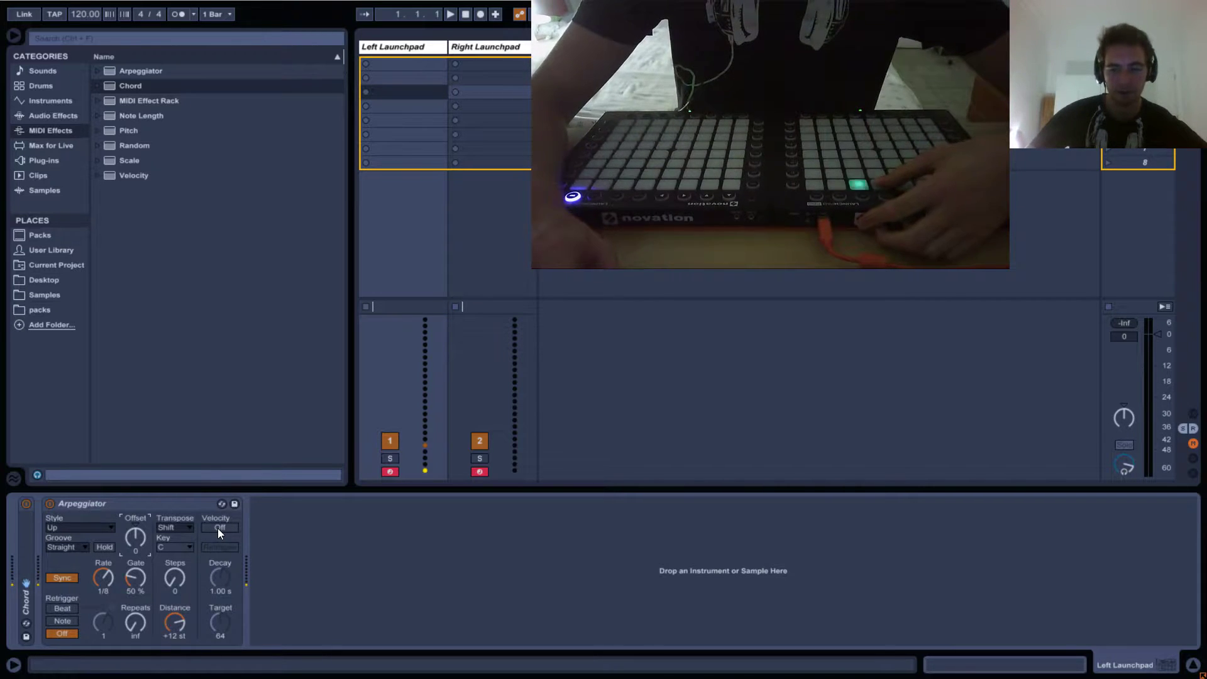
pyautogui.press('Up')
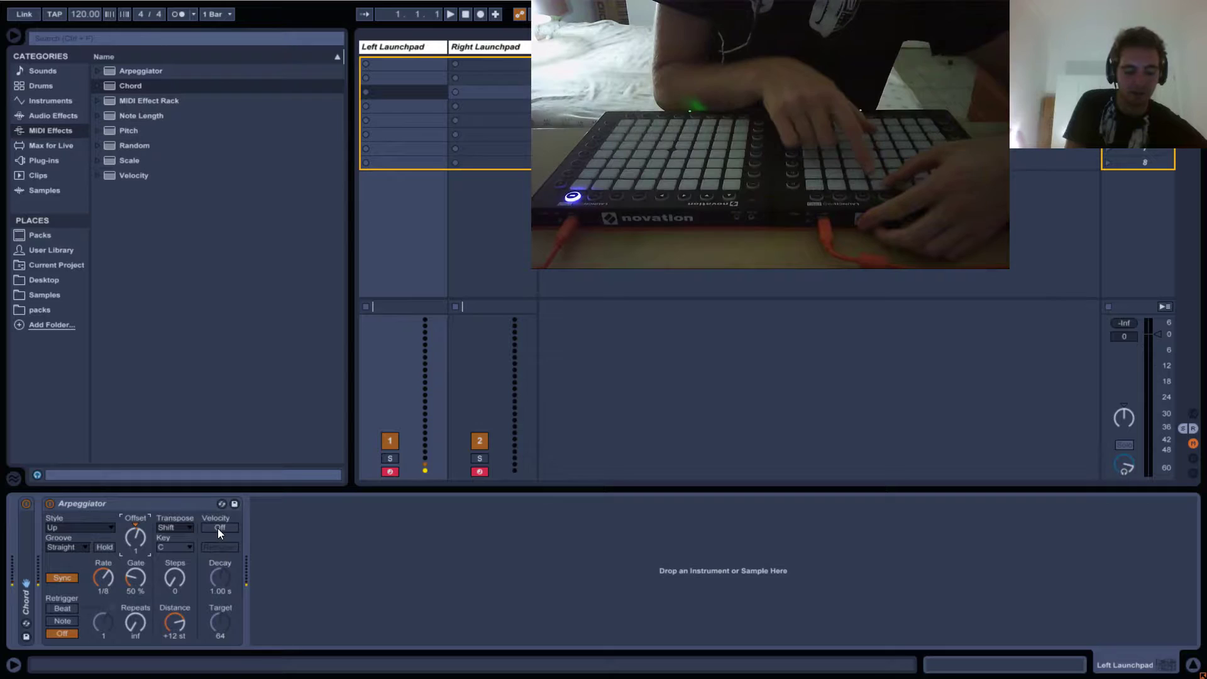
pyautogui.press('Down')
pyautogui.press('Down')
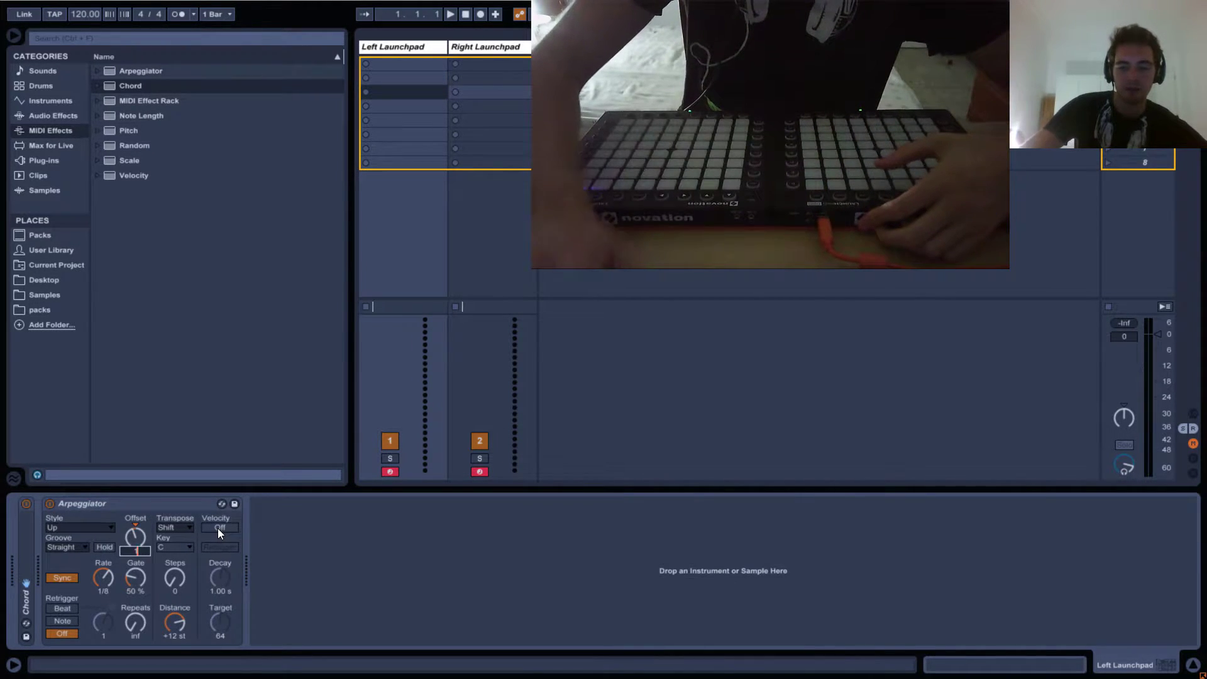
pyautogui.press('Up')
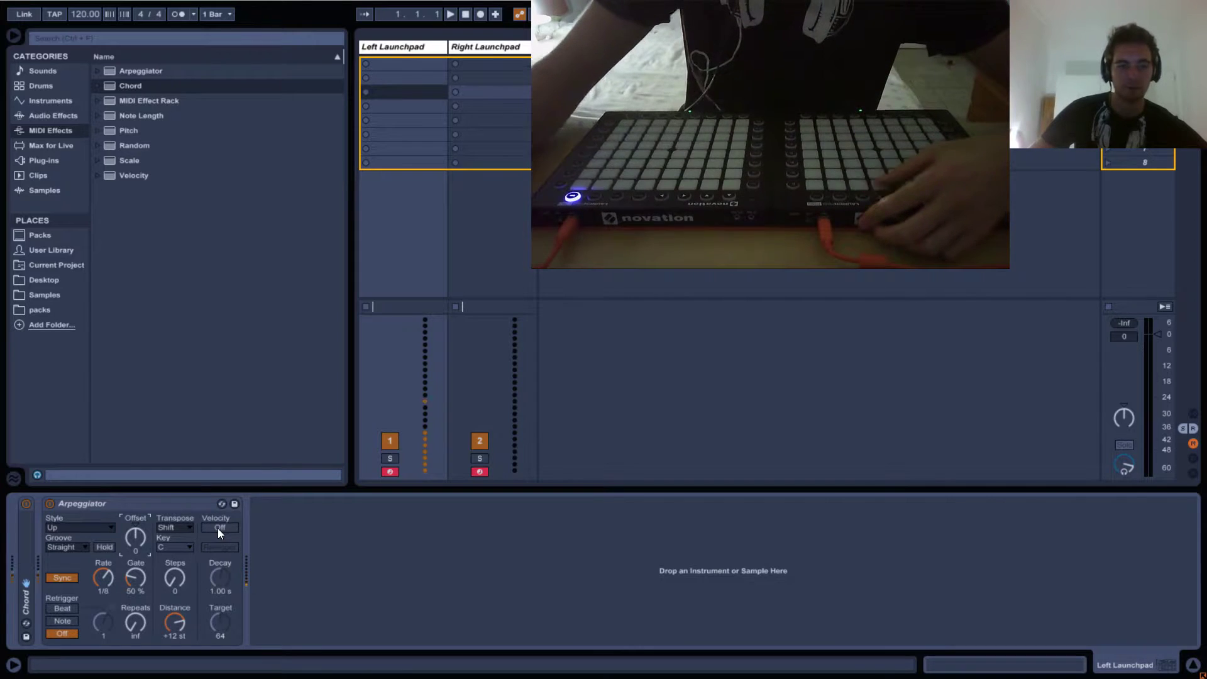
pyautogui.click(75, 545)
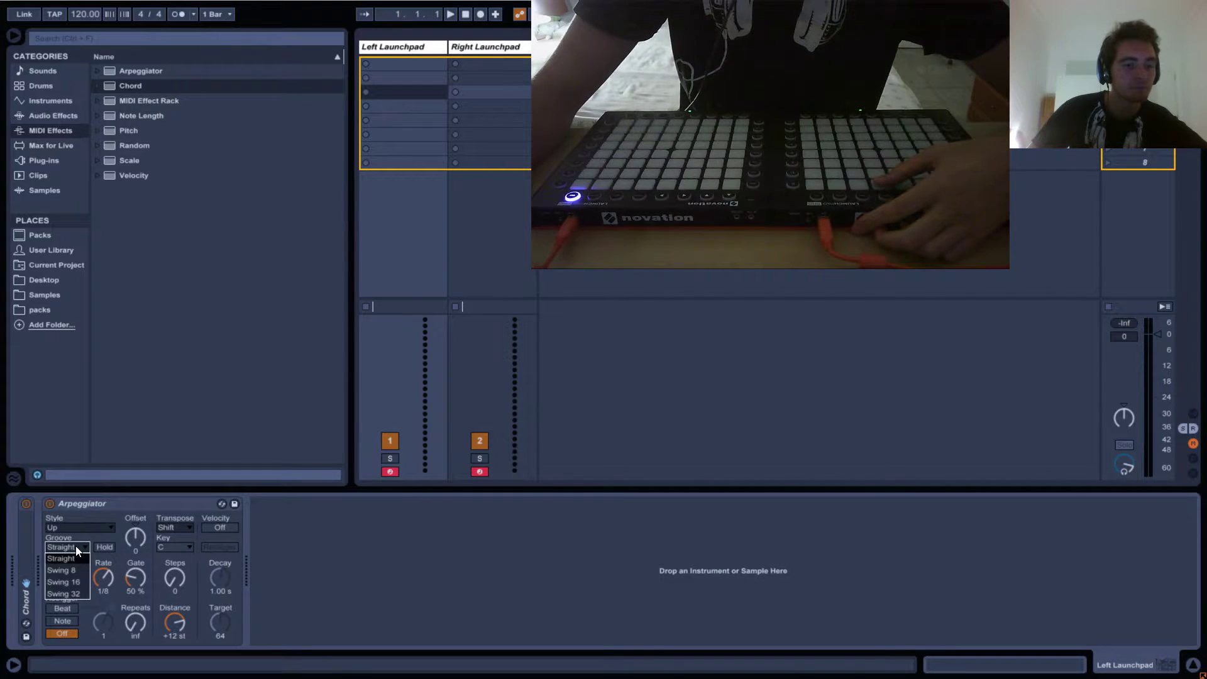
pyautogui.click(82, 546)
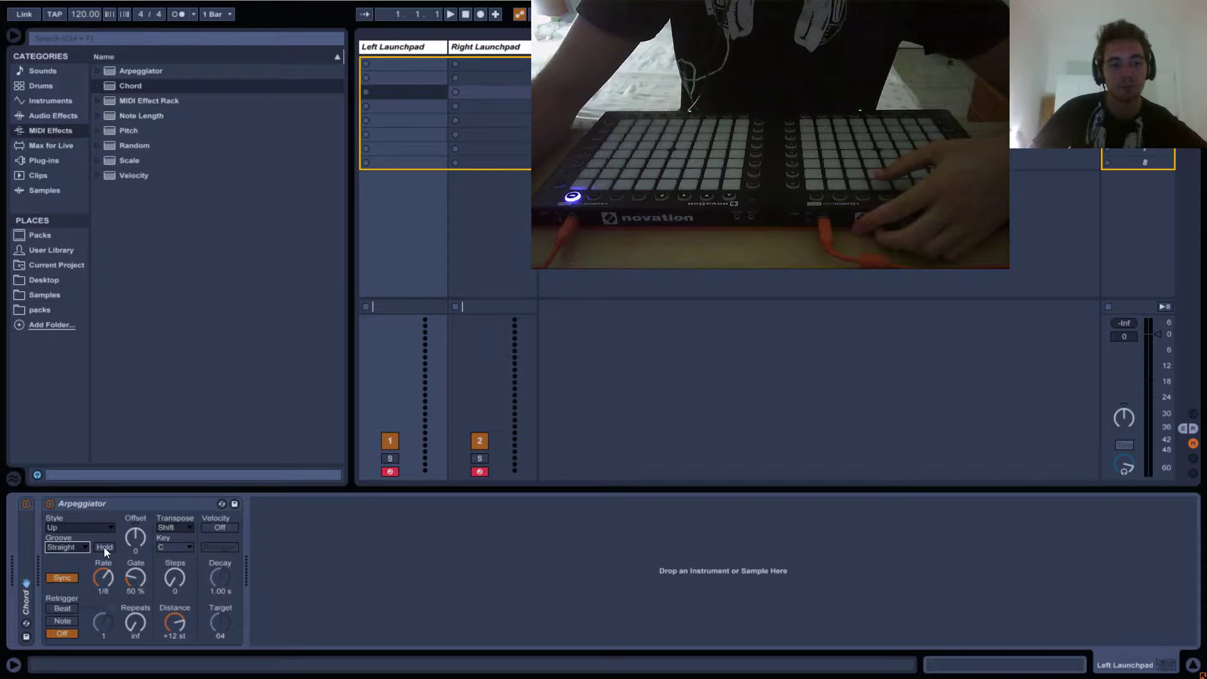
pyautogui.click(102, 548)
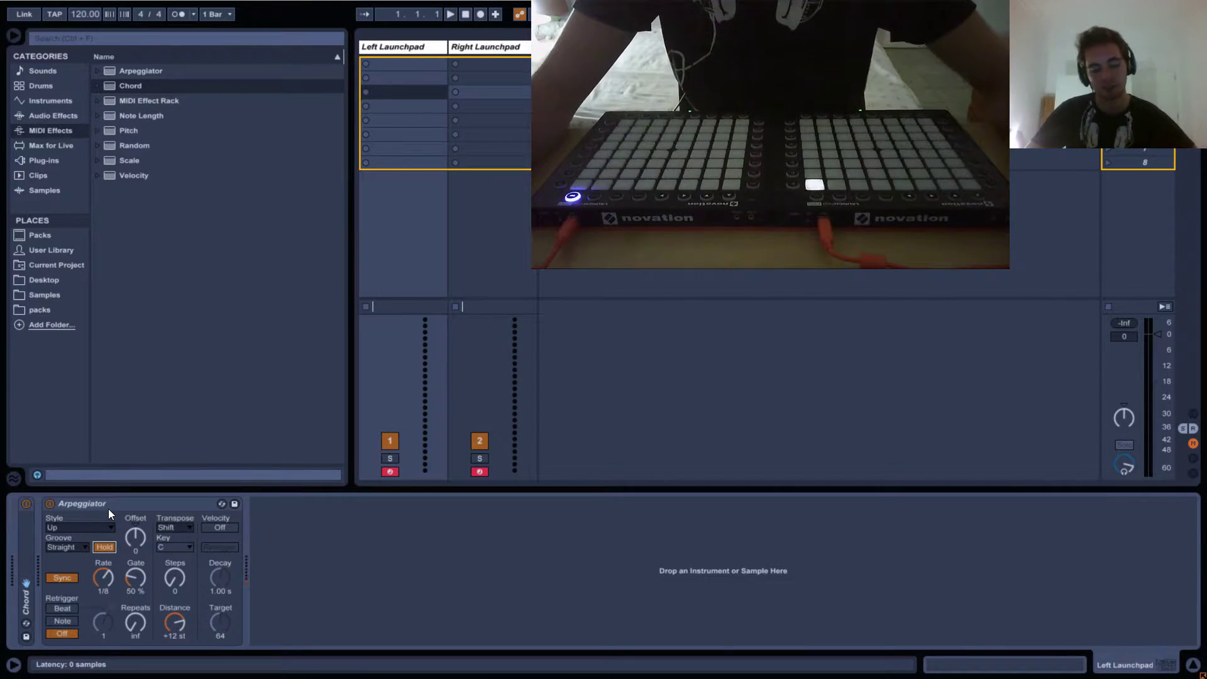
pyautogui.click(103, 546)
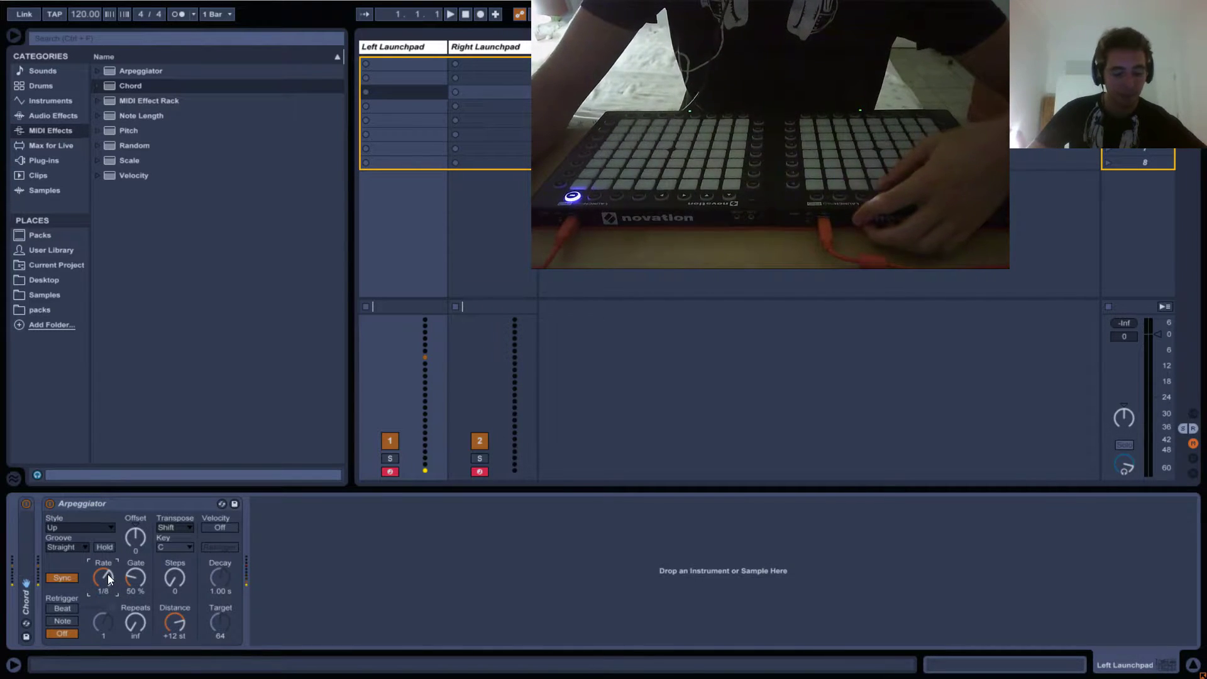
pyautogui.moveTo(109, 578); pyautogui.dragTo(109, 560)
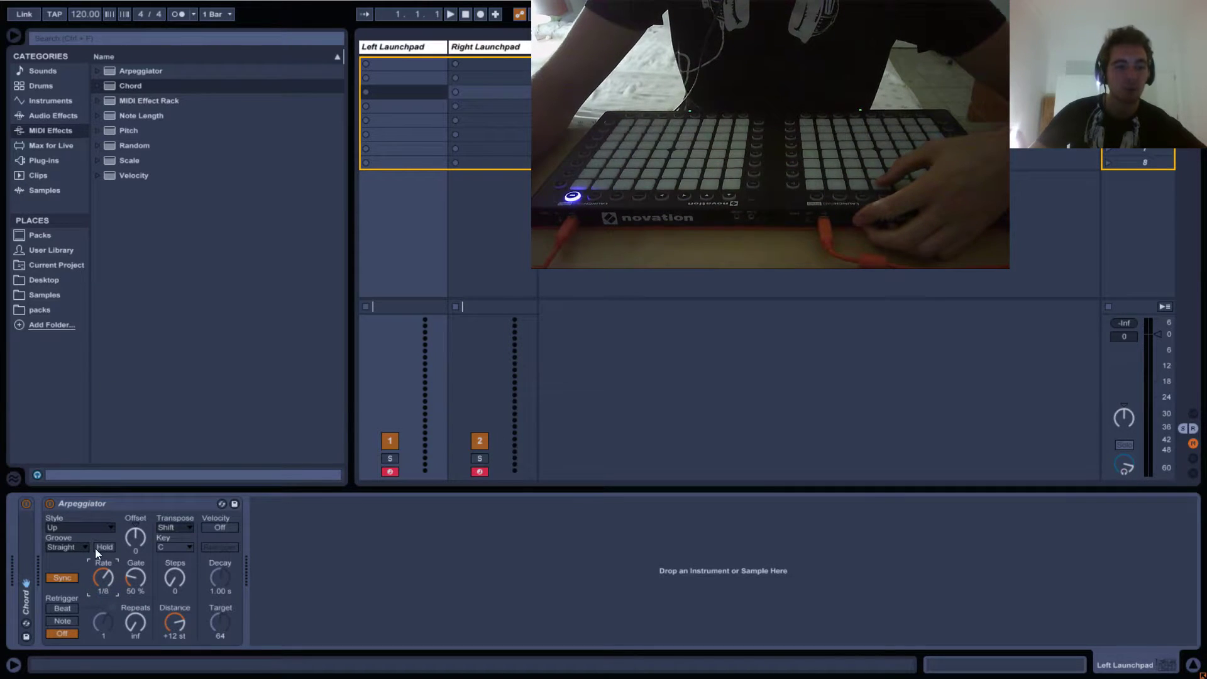
# Step: Set the Arpeggiator rate to Free at 250 ms and raise Gate just past 100%
pyautogui.click(62, 579)
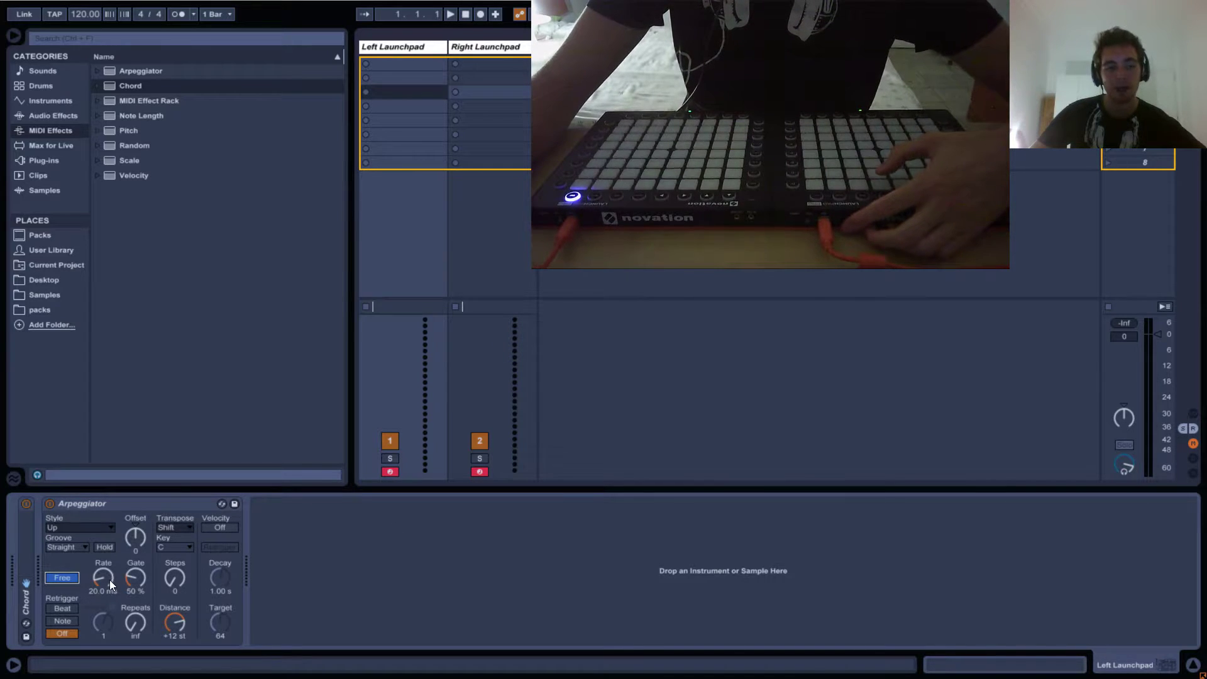
pyautogui.moveTo(110, 580); pyautogui.dragTo(104, 566)
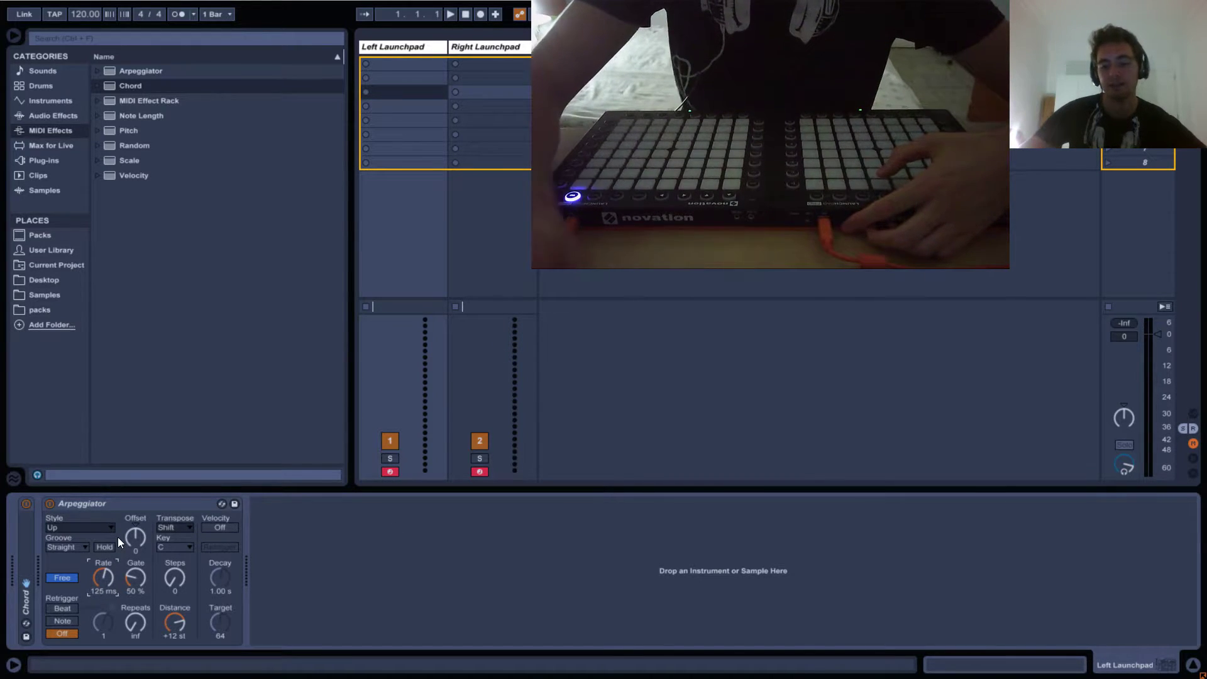
pyautogui.write('500')
pyautogui.press('Return')
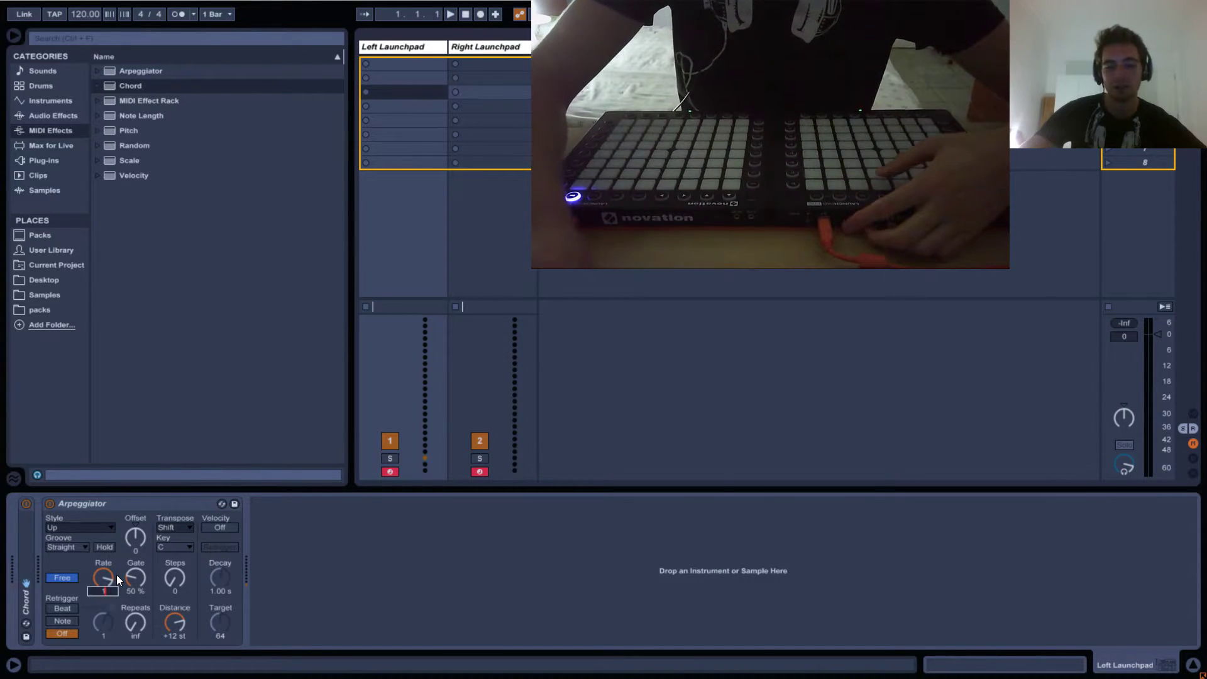
pyautogui.write('00 ms')
pyautogui.press('Return')
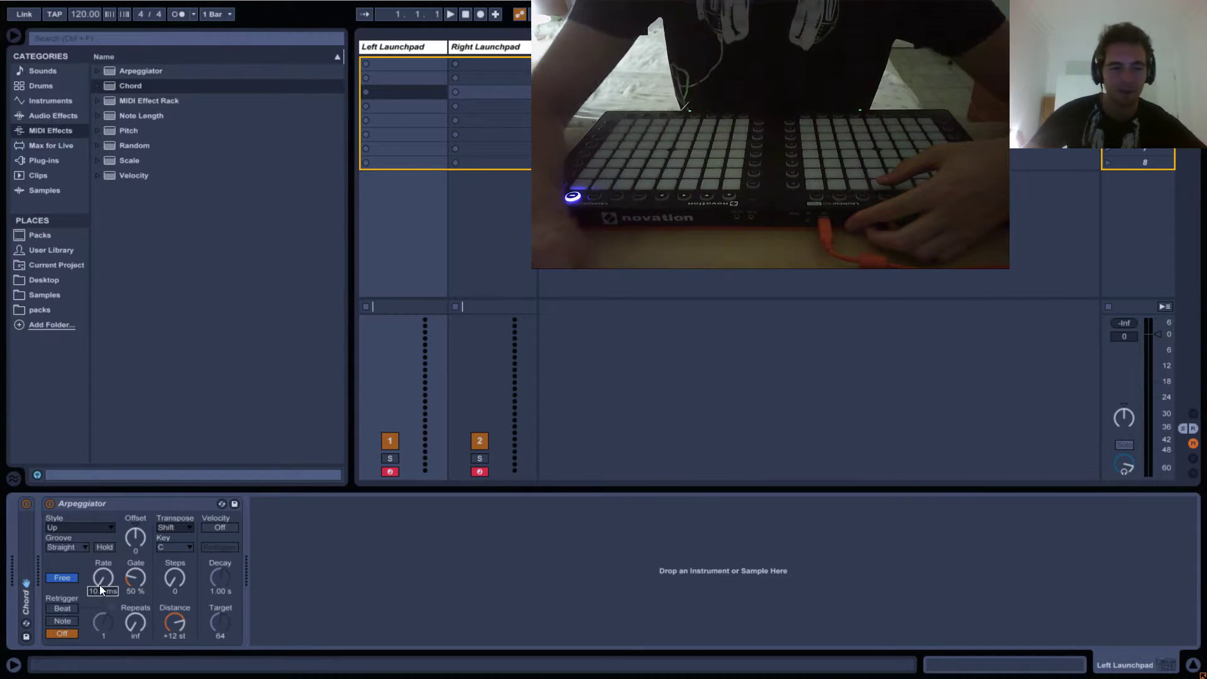
pyautogui.write('5')
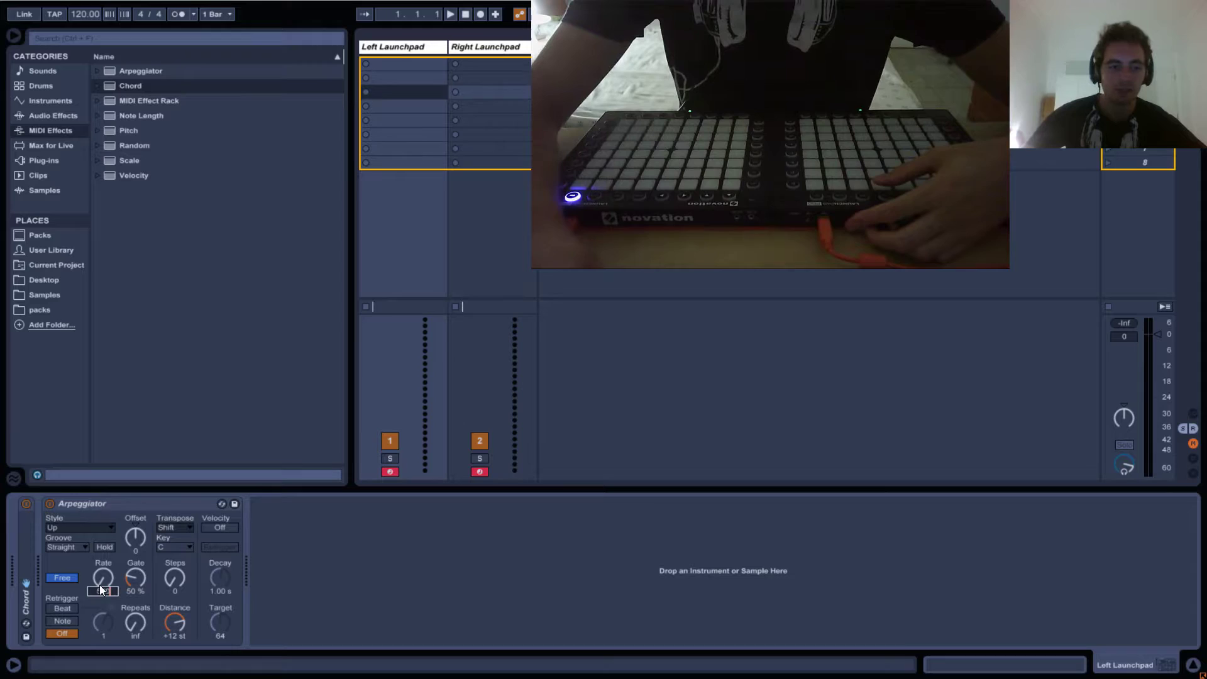
pyautogui.write('250')
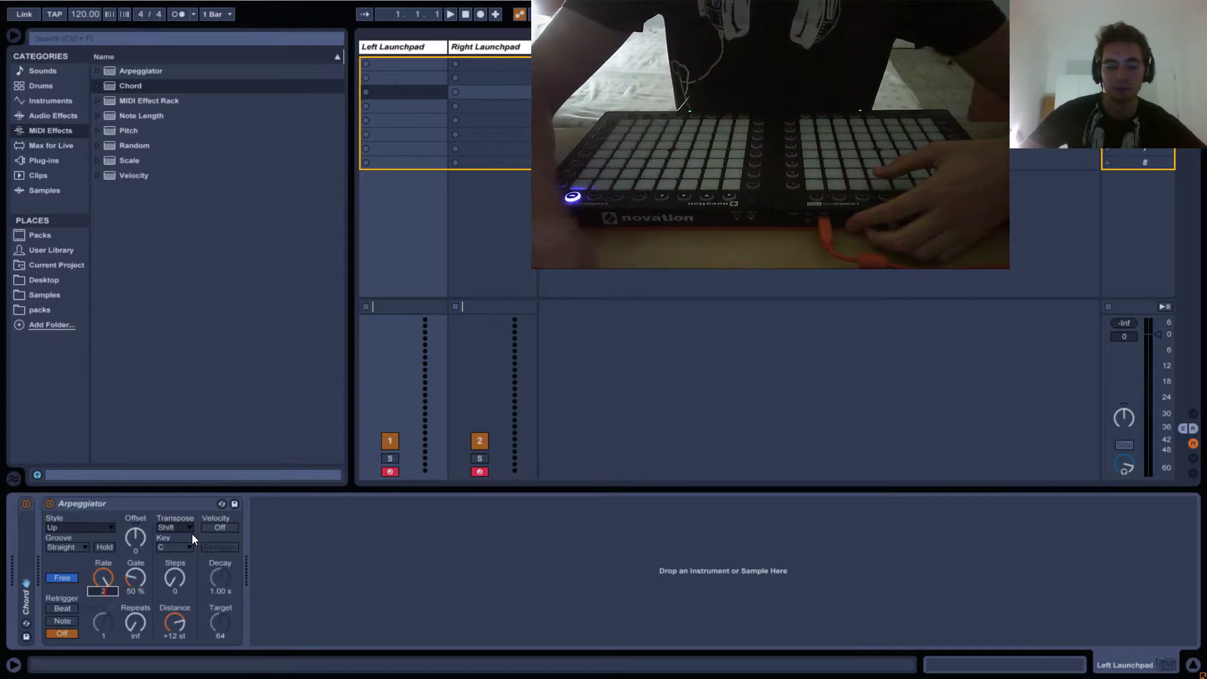
pyautogui.press('Return')
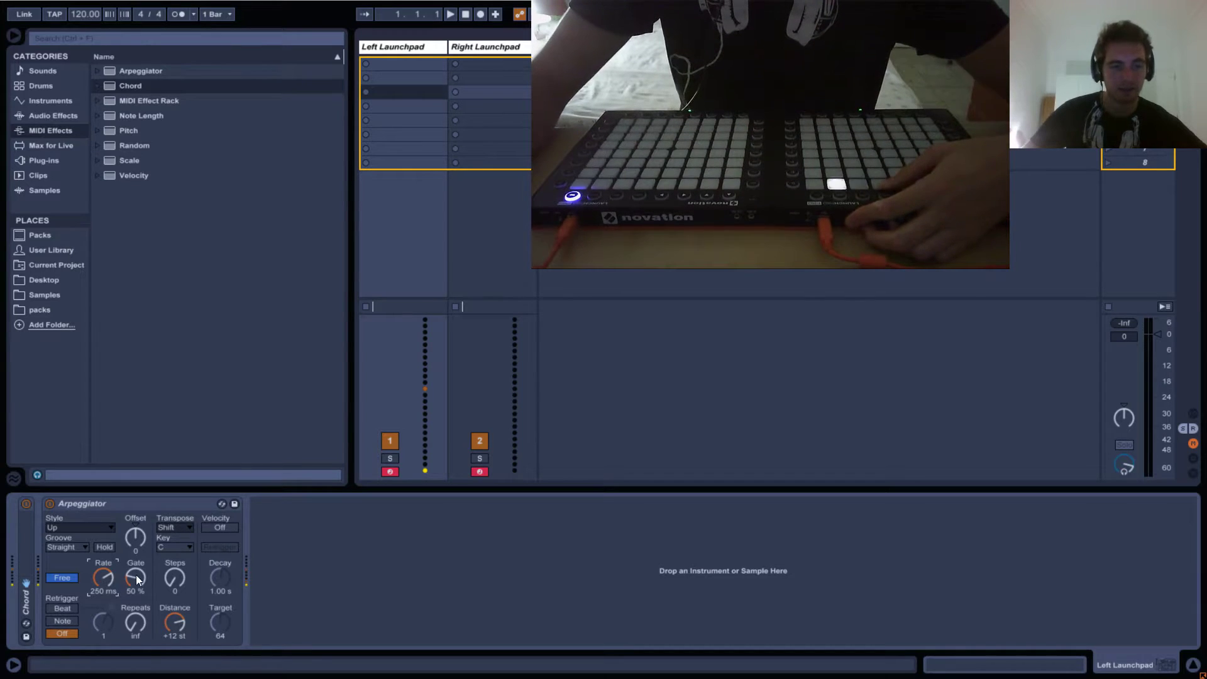
pyautogui.moveTo(153, 552); pyautogui.dragTo(153, 548)
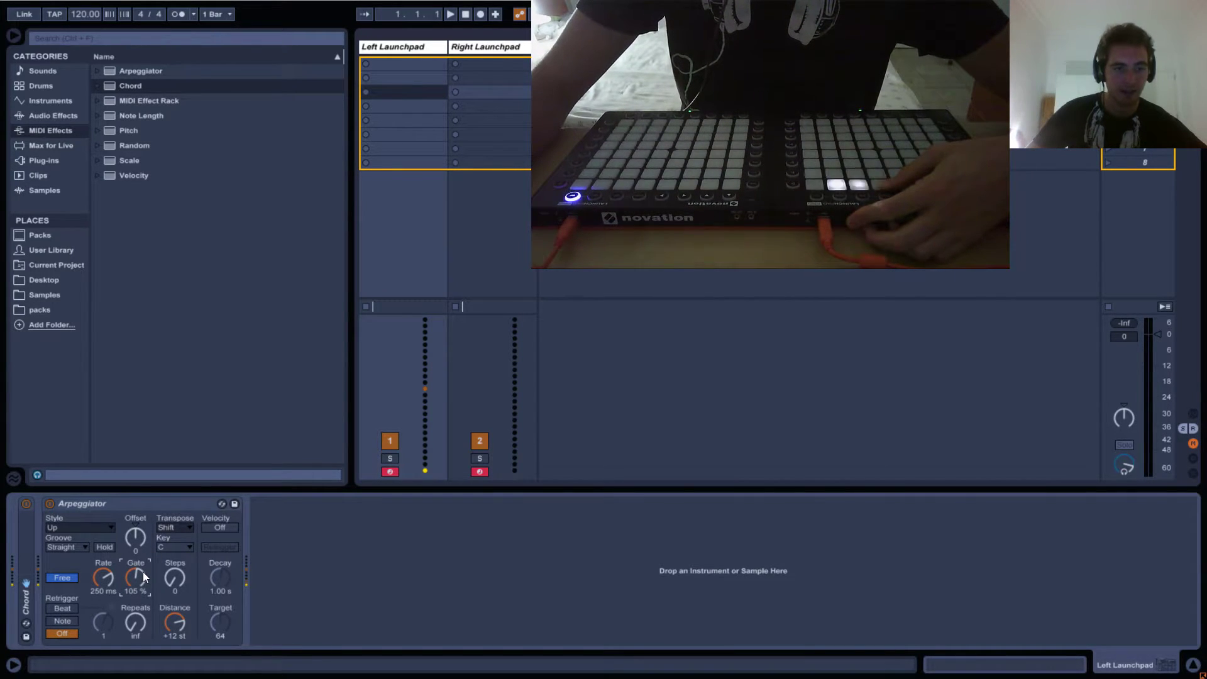
# Step: Bring the Arpeggiator Gate to 100%, then lengthen it to 200%
pyautogui.moveTo(149, 572); pyautogui.dragTo(149, 574)
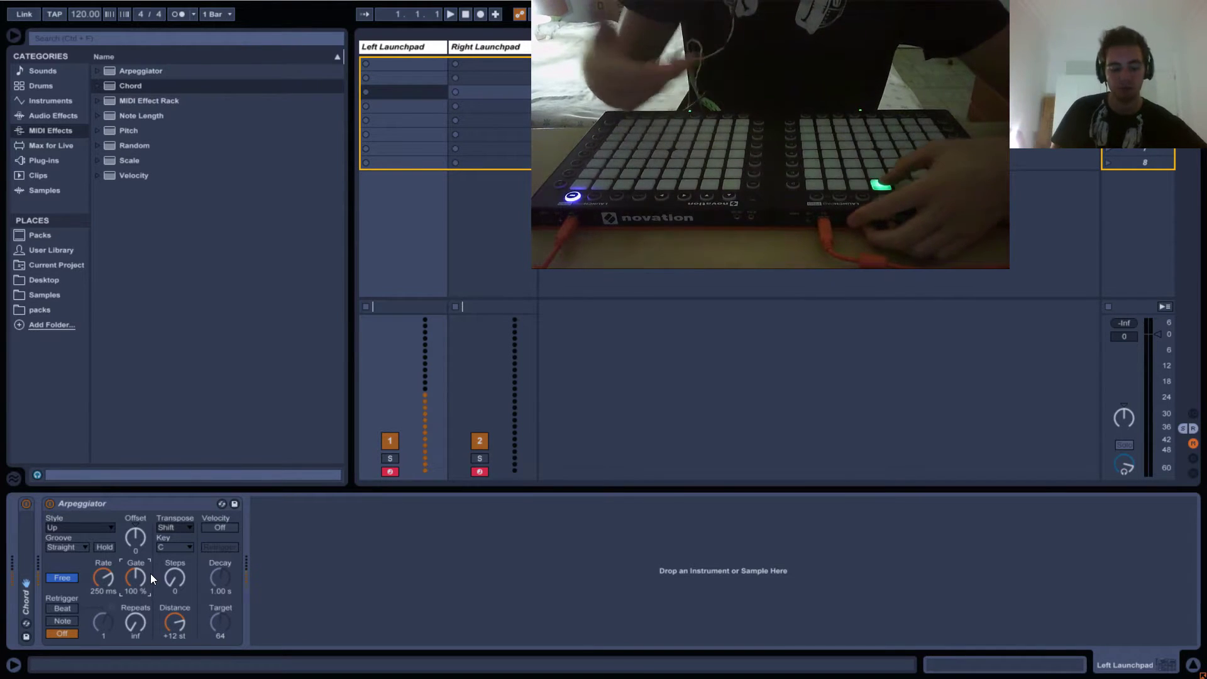
pyautogui.moveTo(137, 573); pyautogui.dragTo(170, 381)
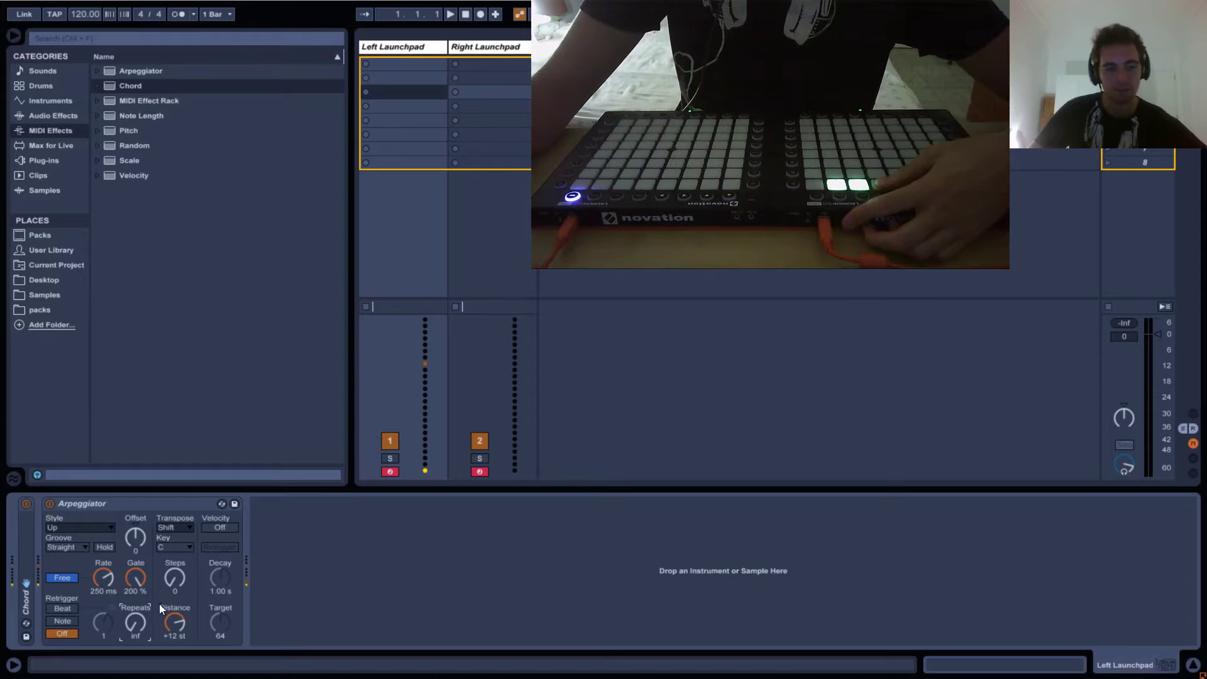
pyautogui.click(105, 529)
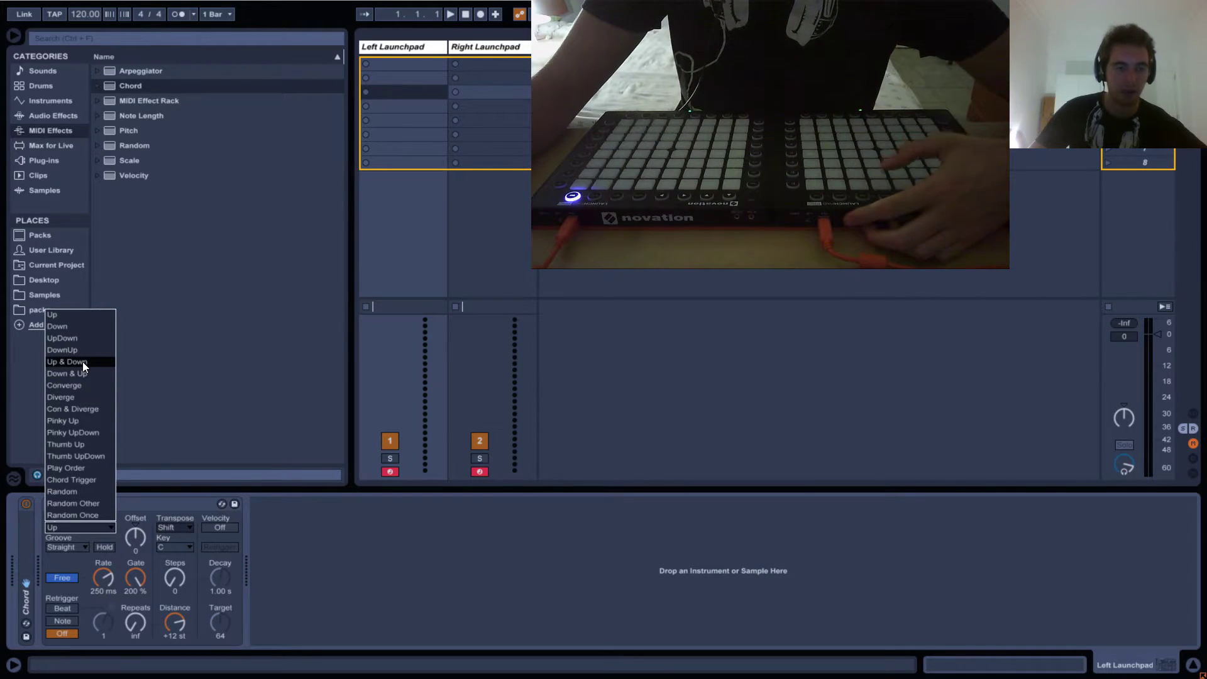
pyautogui.click(83, 362)
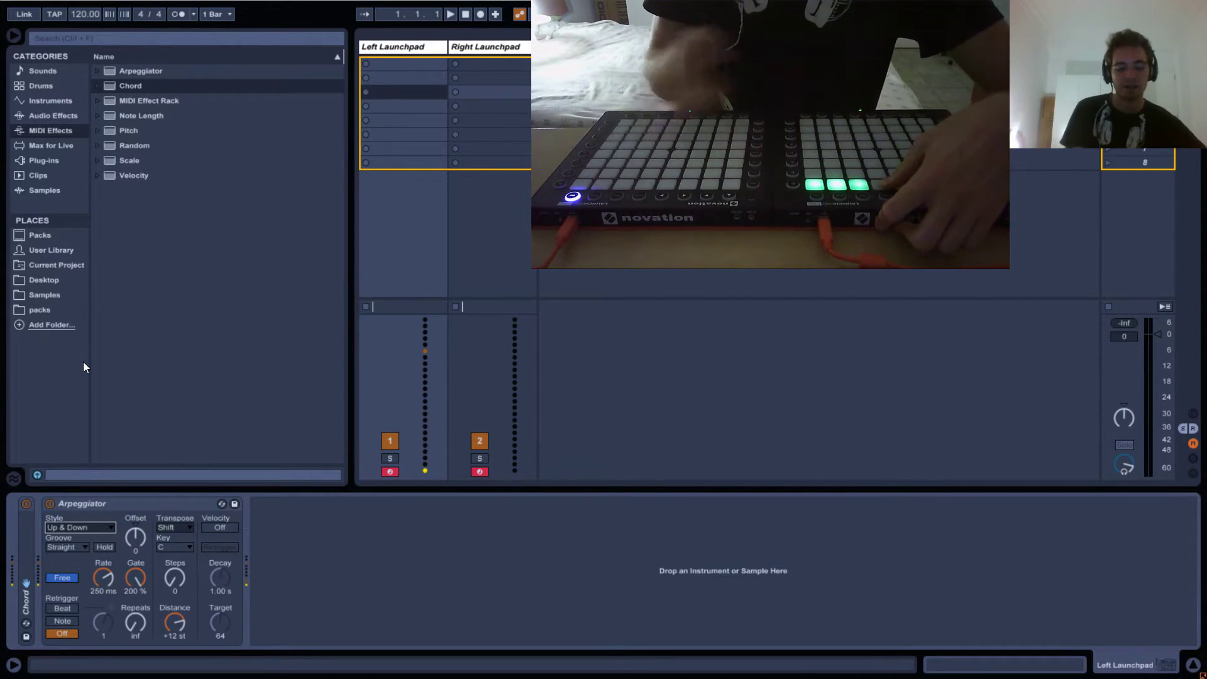
pyautogui.click(145, 623)
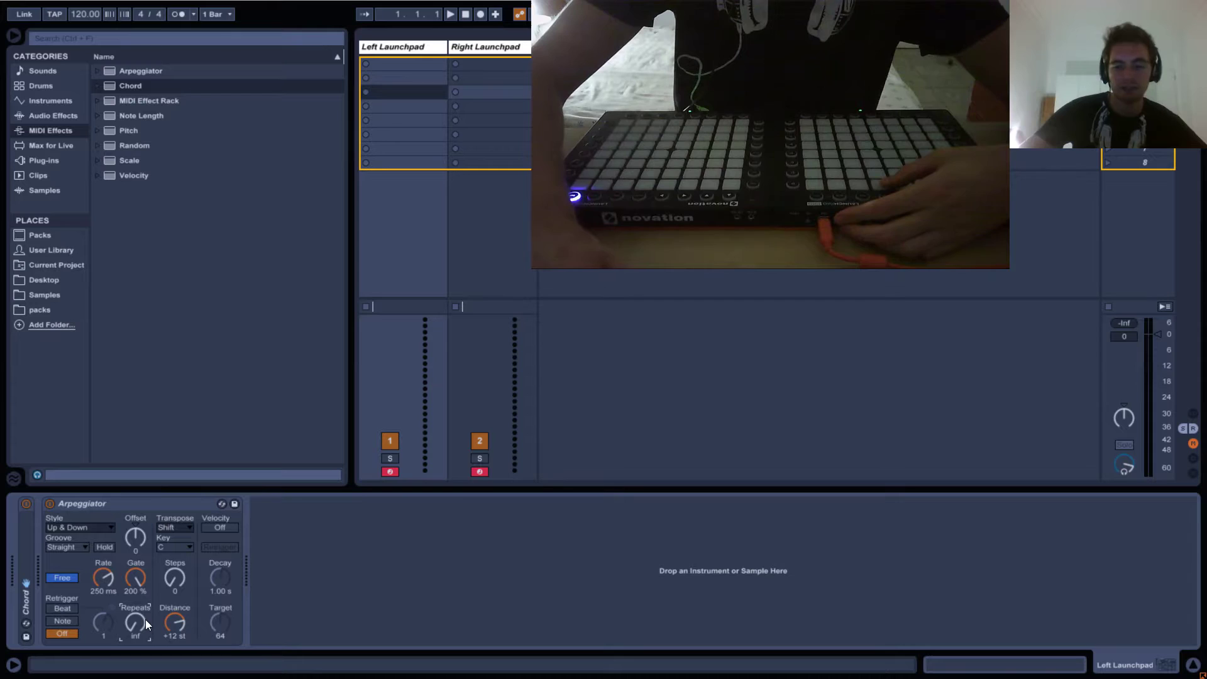
pyautogui.scroll(-16, 145, 620)
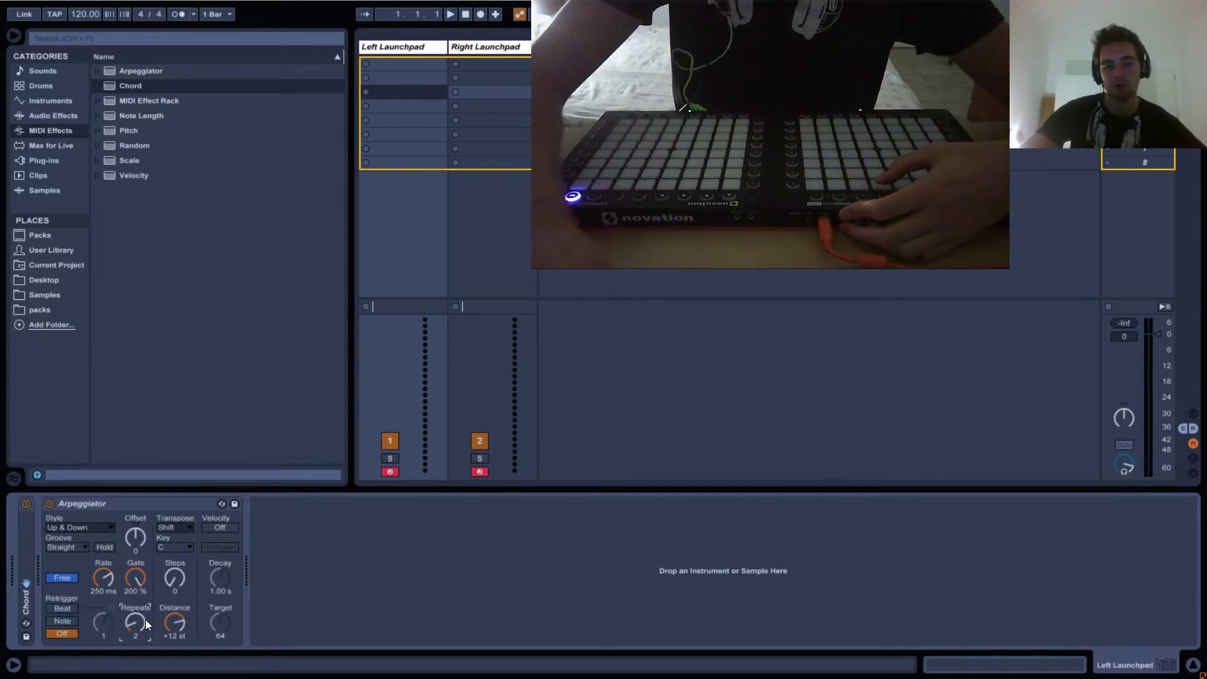
pyautogui.scroll(1, 146, 620)
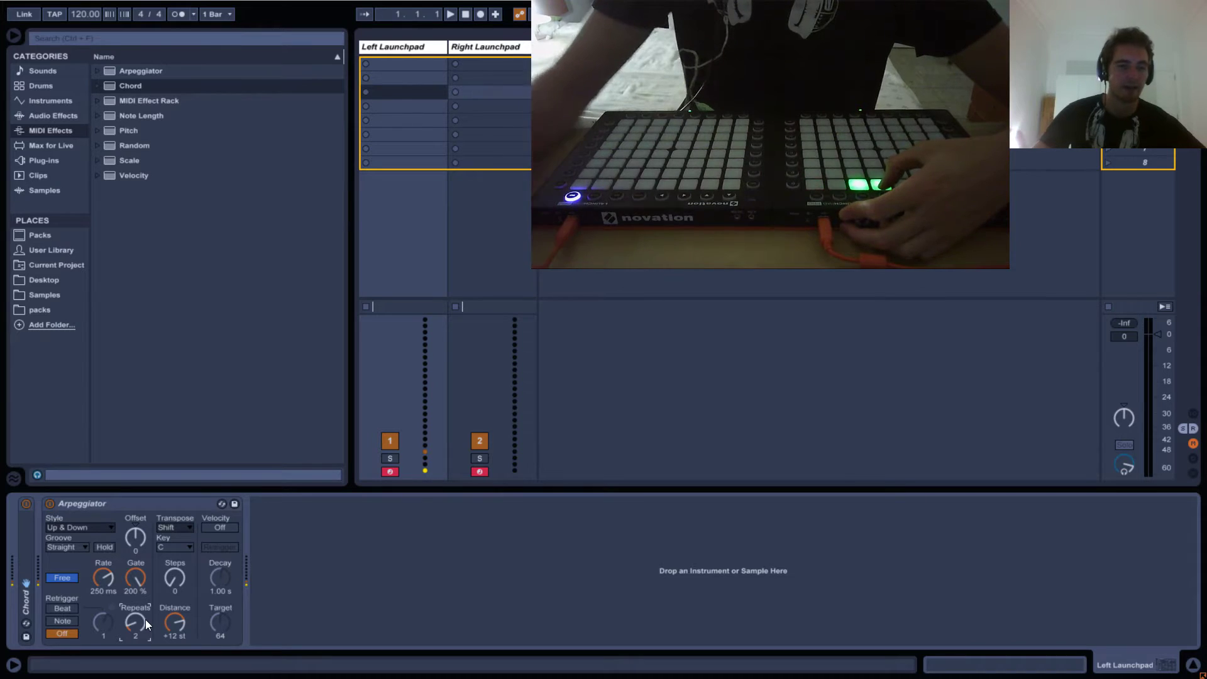
pyautogui.click(104, 528)
pyautogui.click(67, 316)
pyautogui.moveTo(135, 622); pyautogui.dragTo(135, 566)
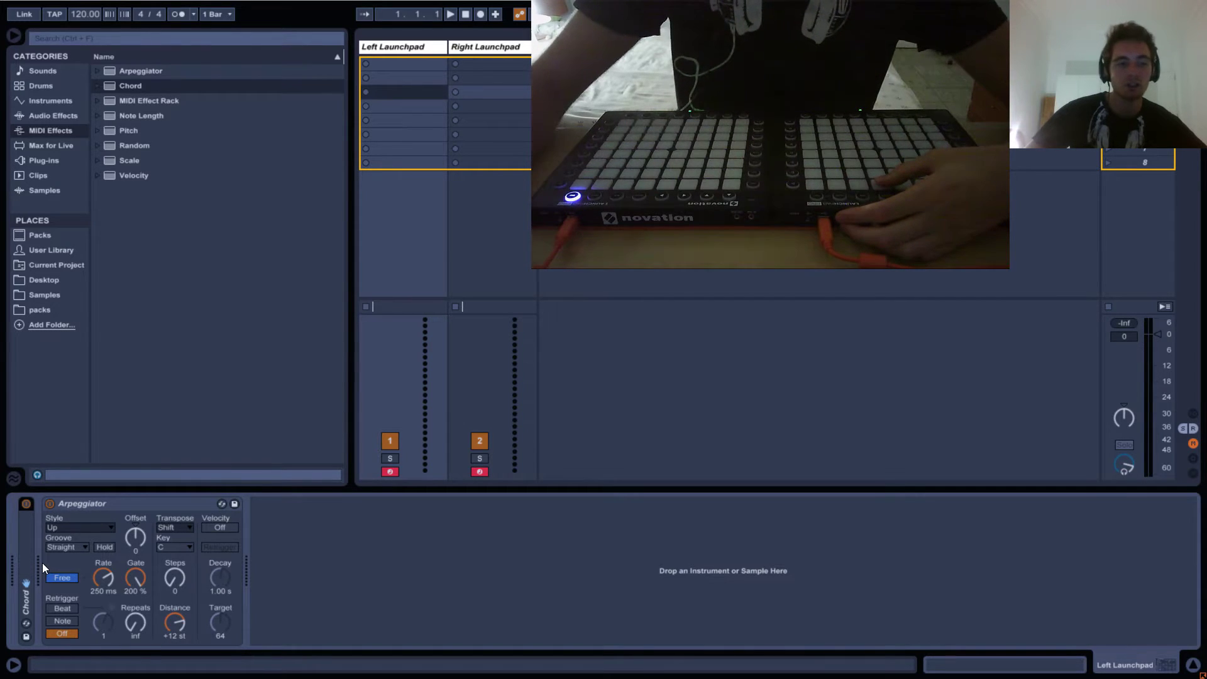
# Step: Switch off the Chord device, set Distance to +1 st and Gate to 50%
pyautogui.click(25, 506)
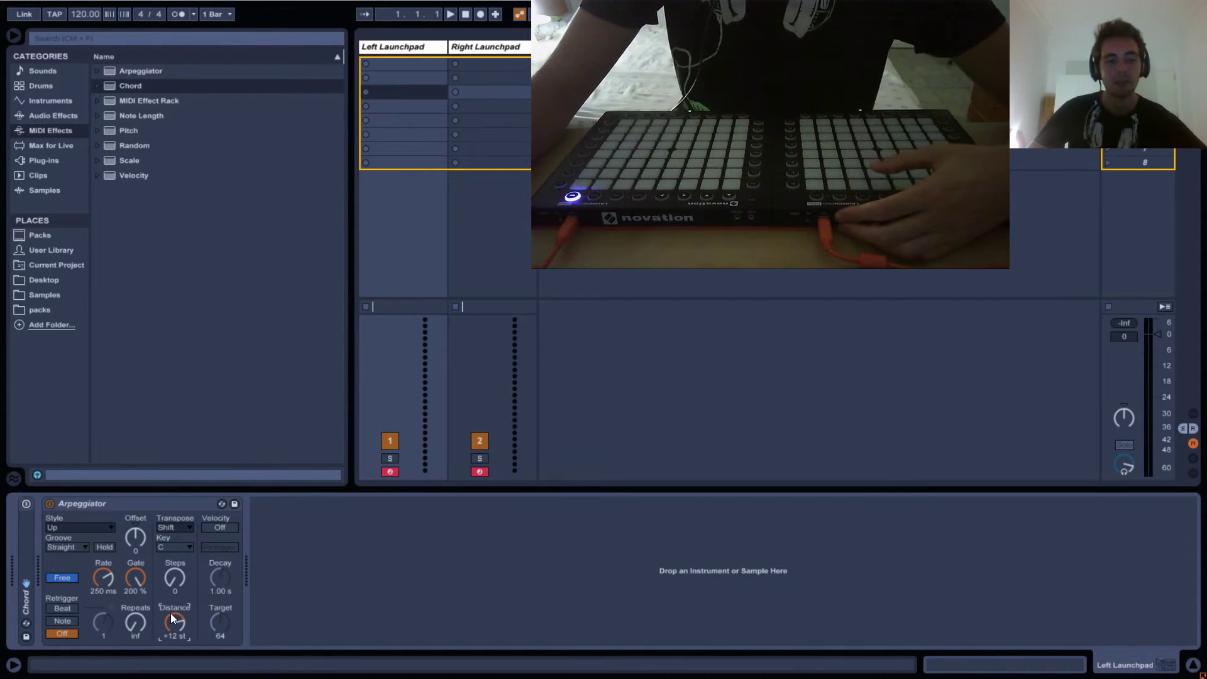
pyautogui.moveTo(171, 620); pyautogui.dragTo(171, 648)
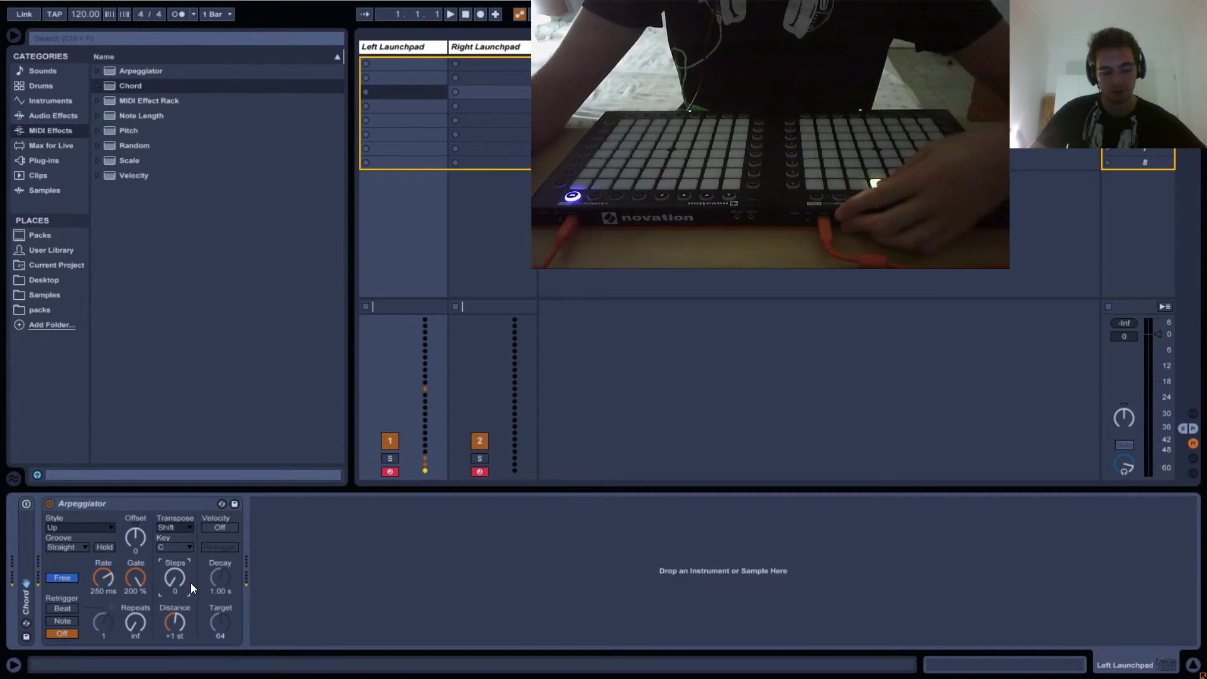
pyautogui.moveTo(139, 580); pyautogui.dragTo(141, 580)
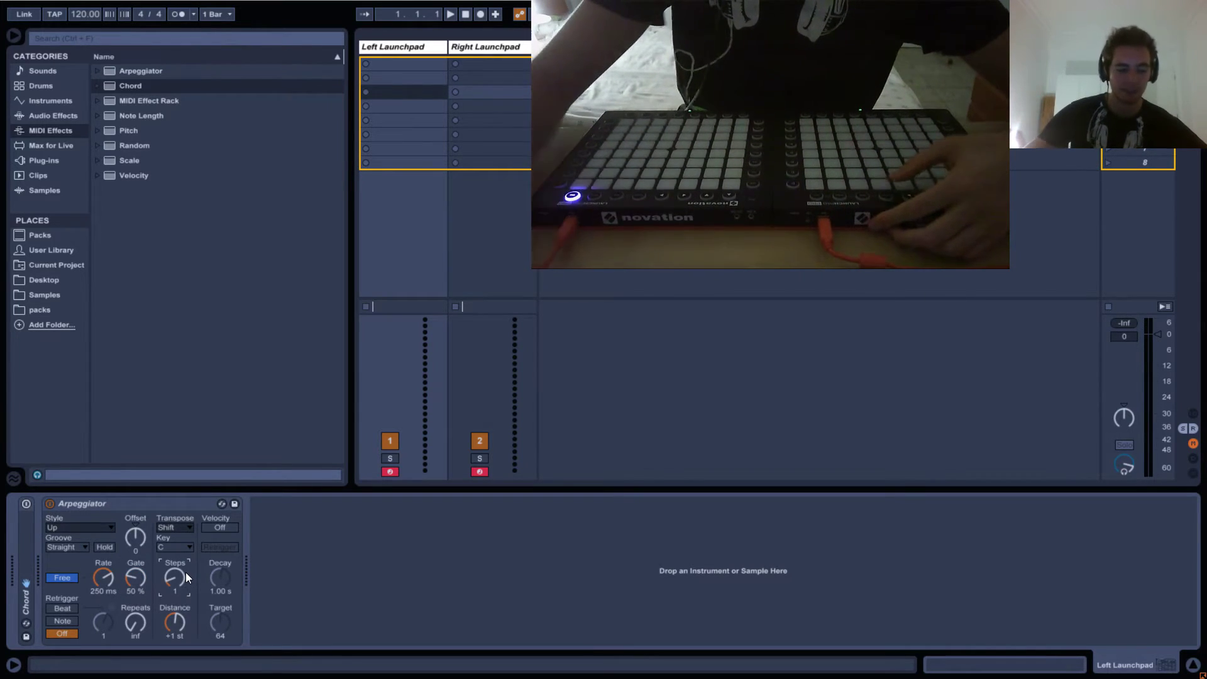
# Step: Set the Arpeggiator's Steps to 3 and Distance to -4 st
pyautogui.scroll(1, 186, 572)
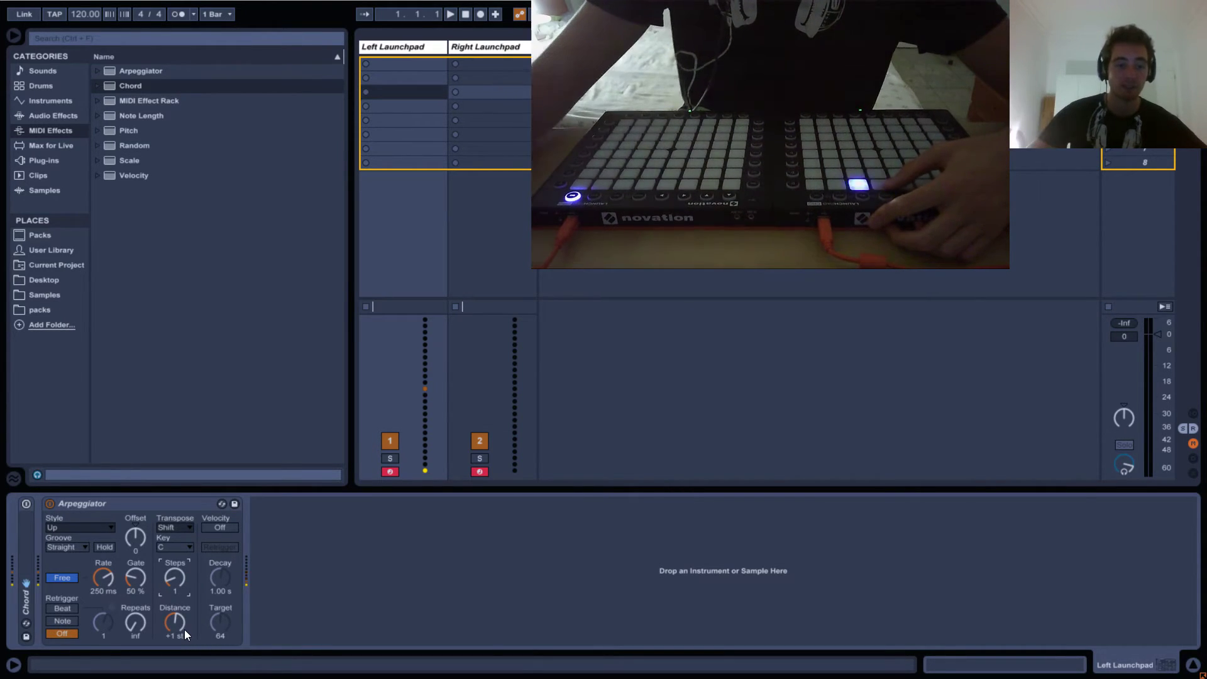
pyautogui.scroll(1, 177, 585)
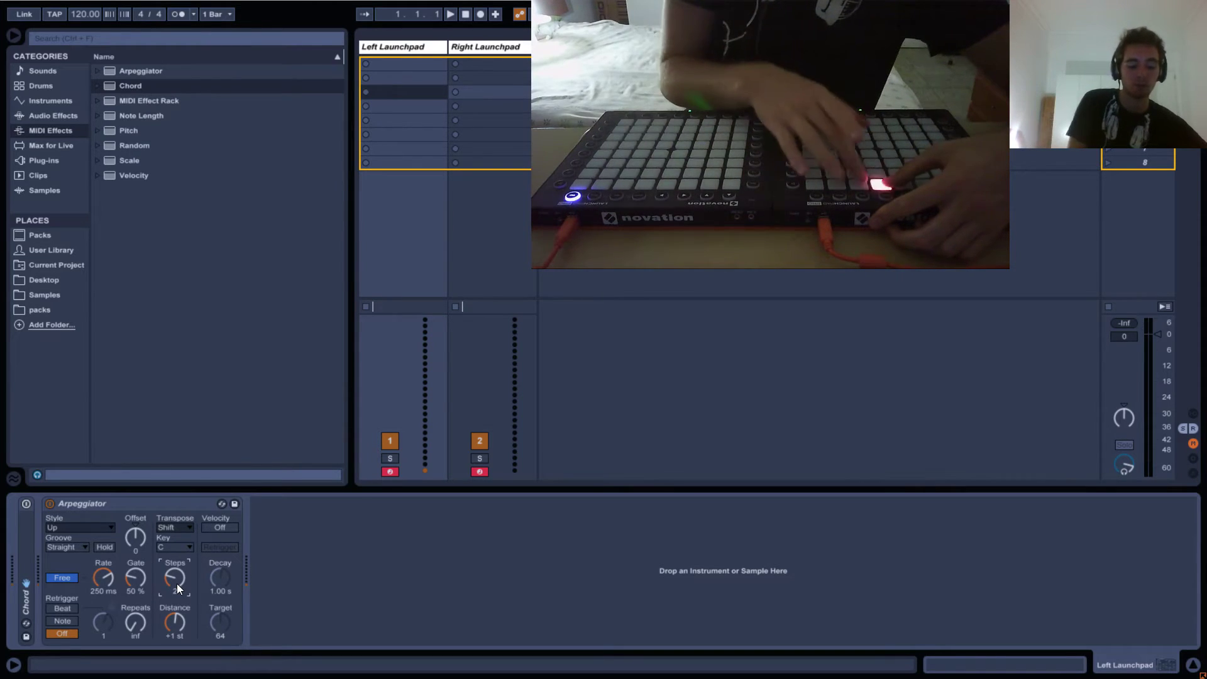
pyautogui.scroll(1, 176, 585)
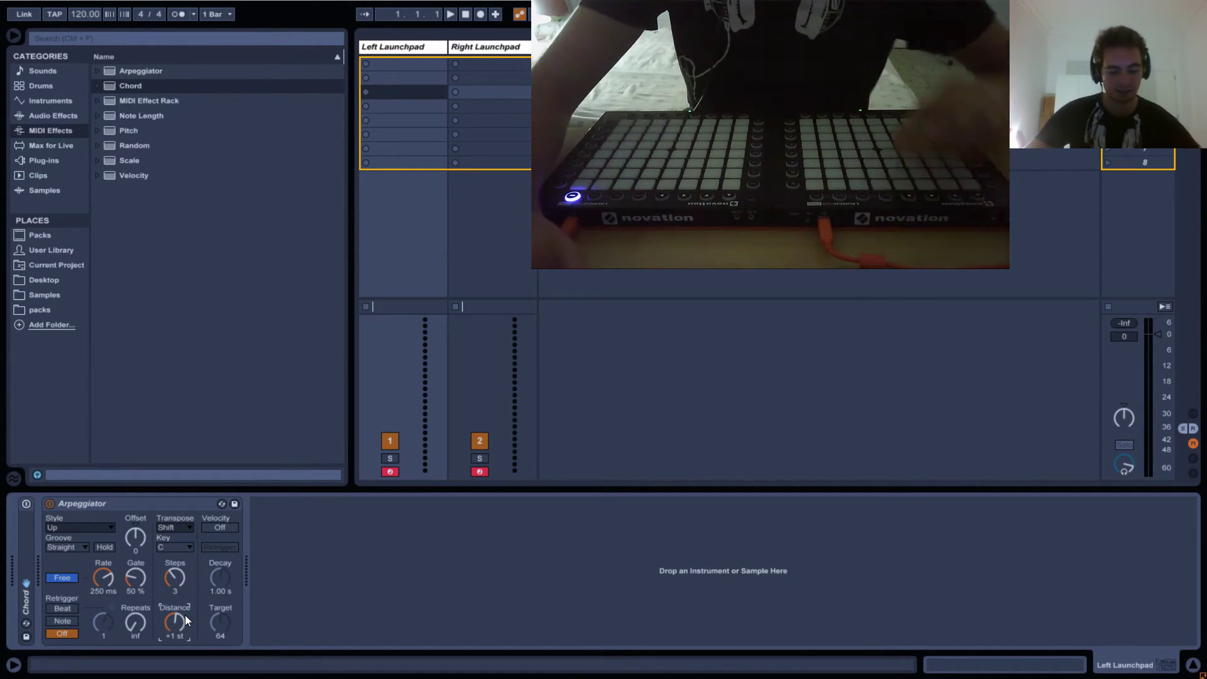
pyautogui.write('-4')
pyautogui.press('Return')
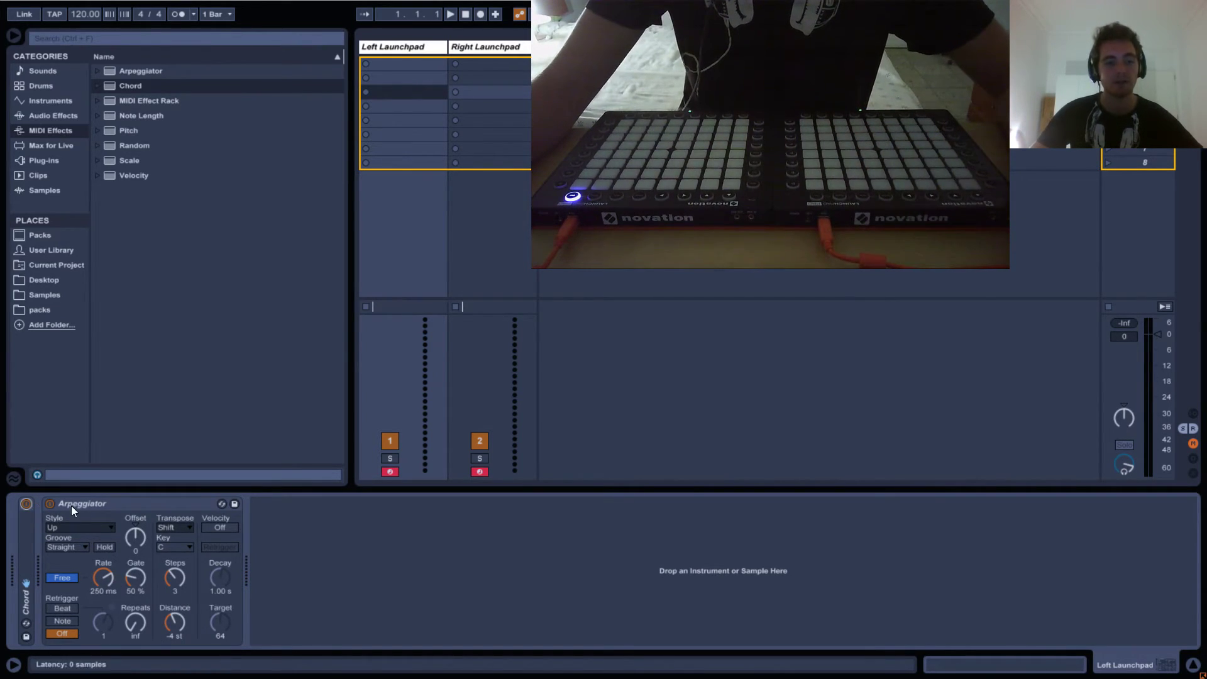
# Step: Expand the Chord device and toggle both devices off and on to compare
pyautogui.doubleClick(29, 542)
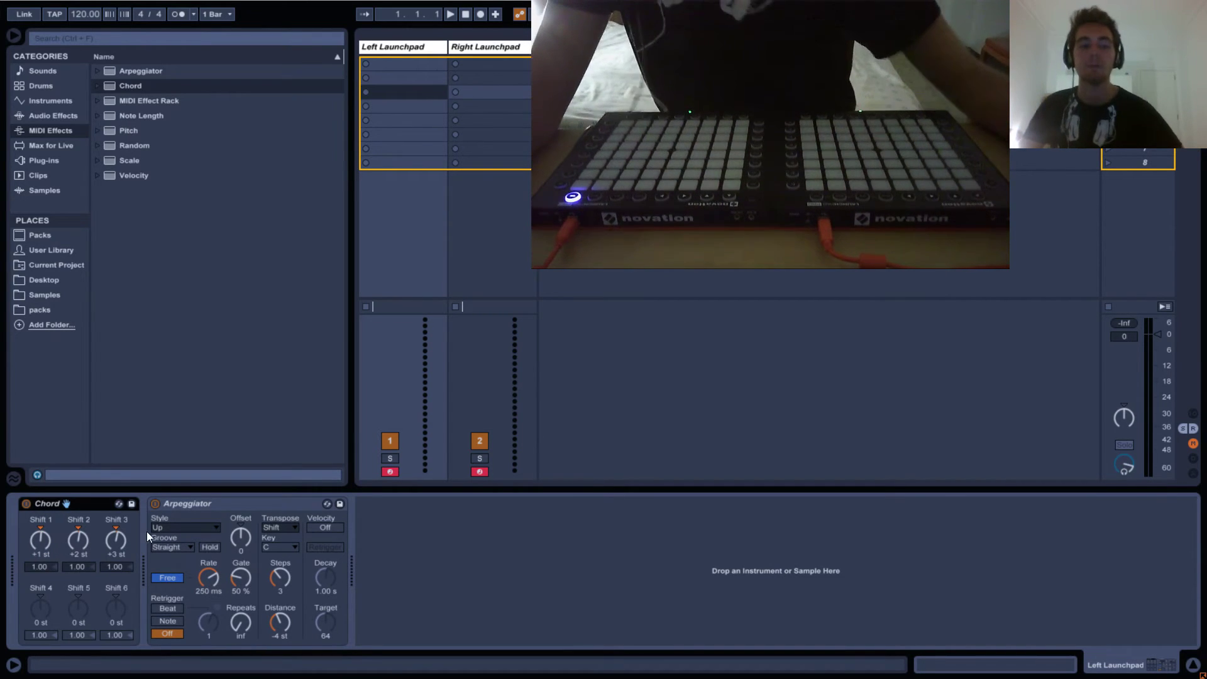
pyautogui.click(155, 504)
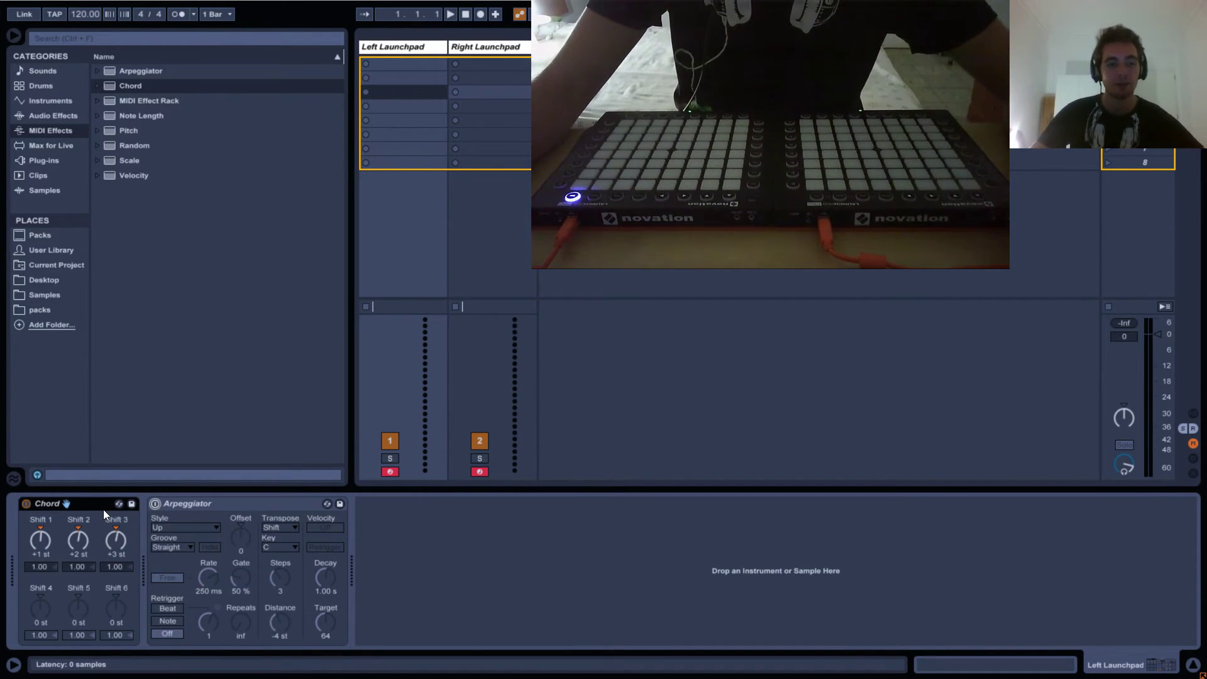
pyautogui.click(27, 506)
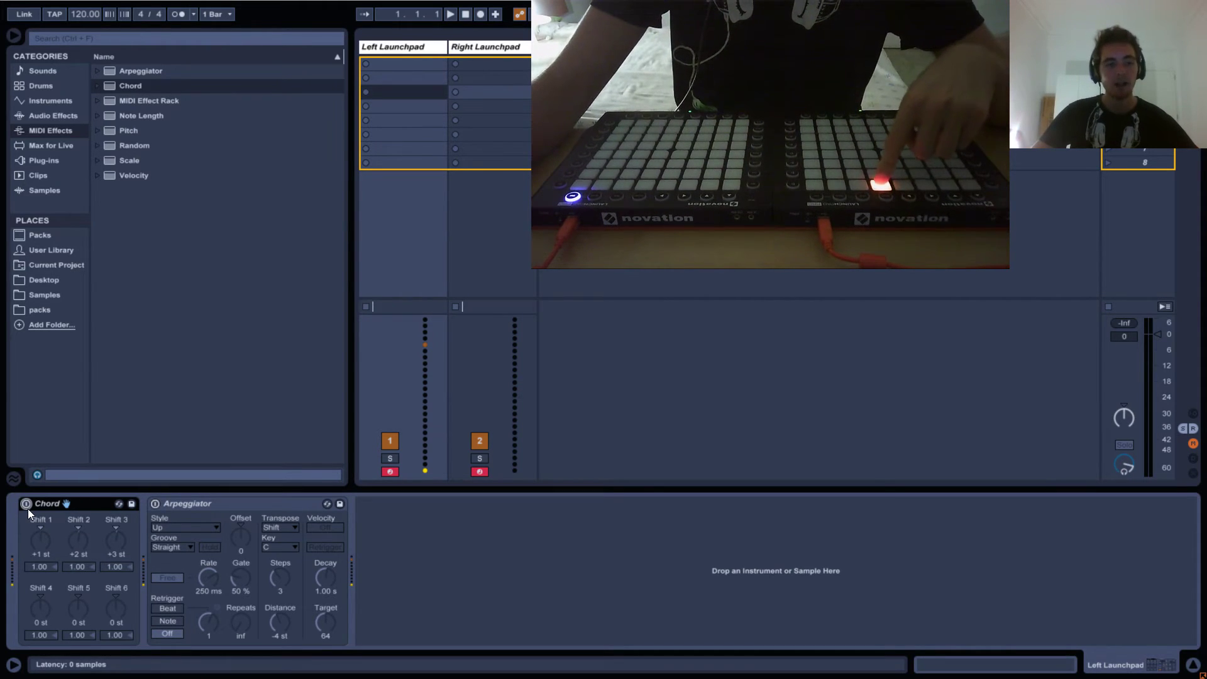
pyautogui.click(26, 507)
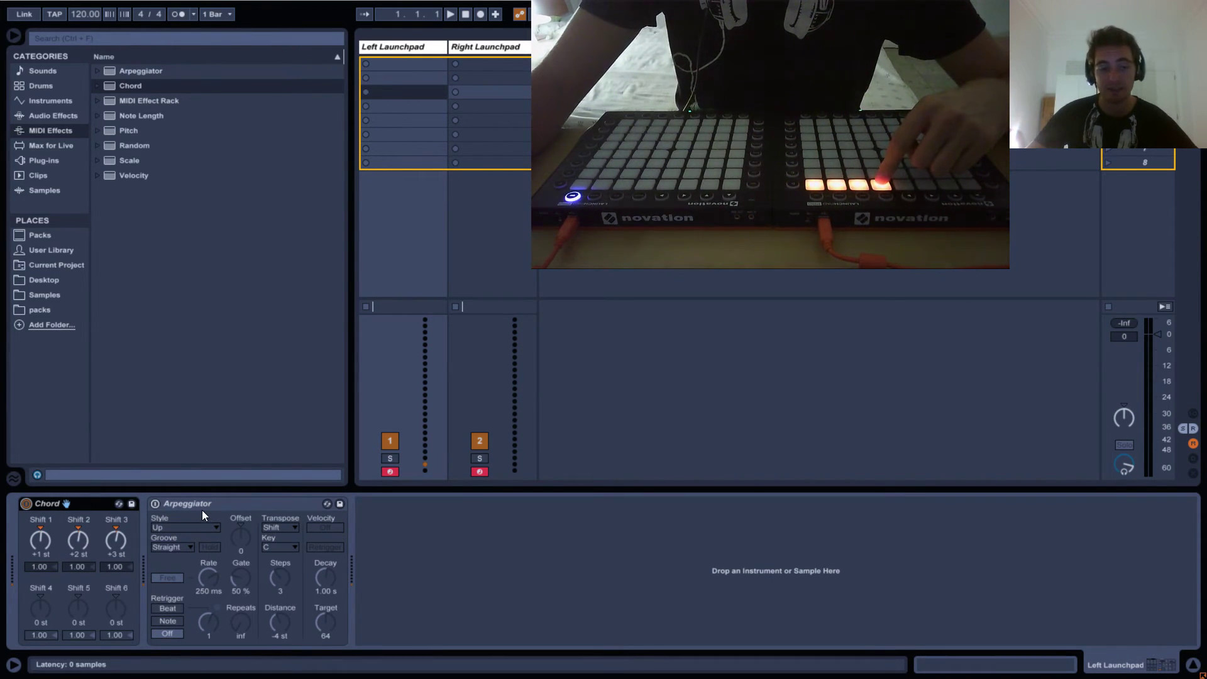
pyautogui.click(155, 505)
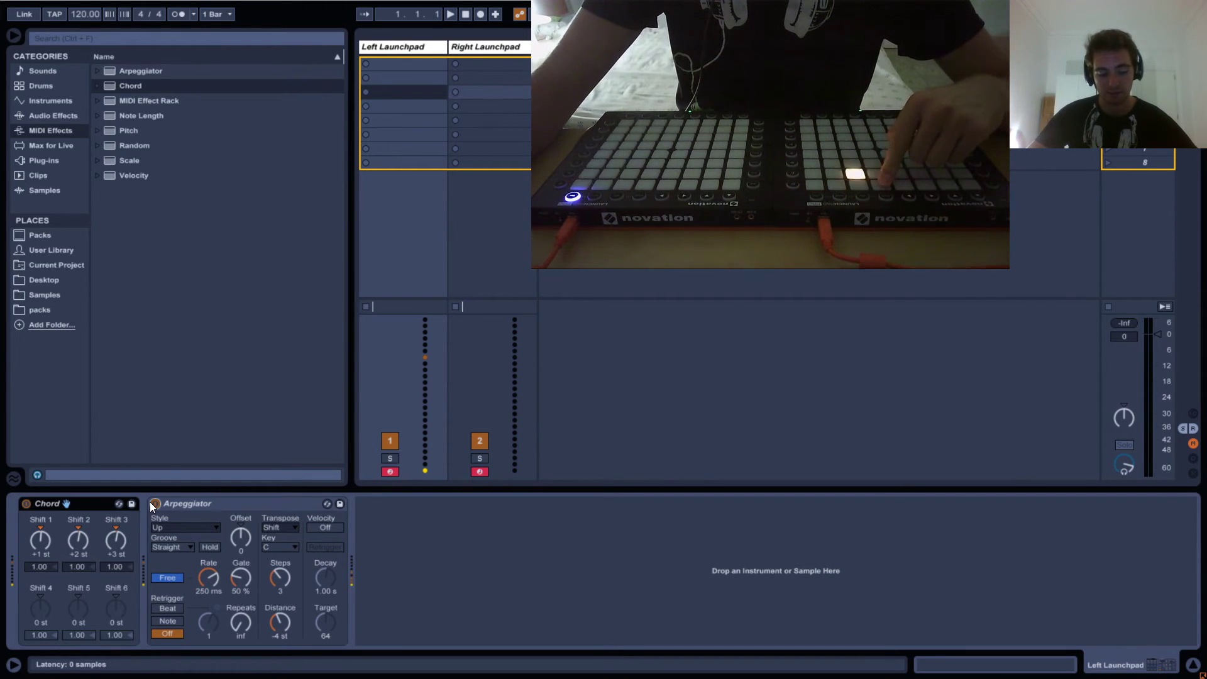
# Step: Select the arpeggio Distance setting, then compare again by toggling both devices off and on
pyautogui.click(280, 623)
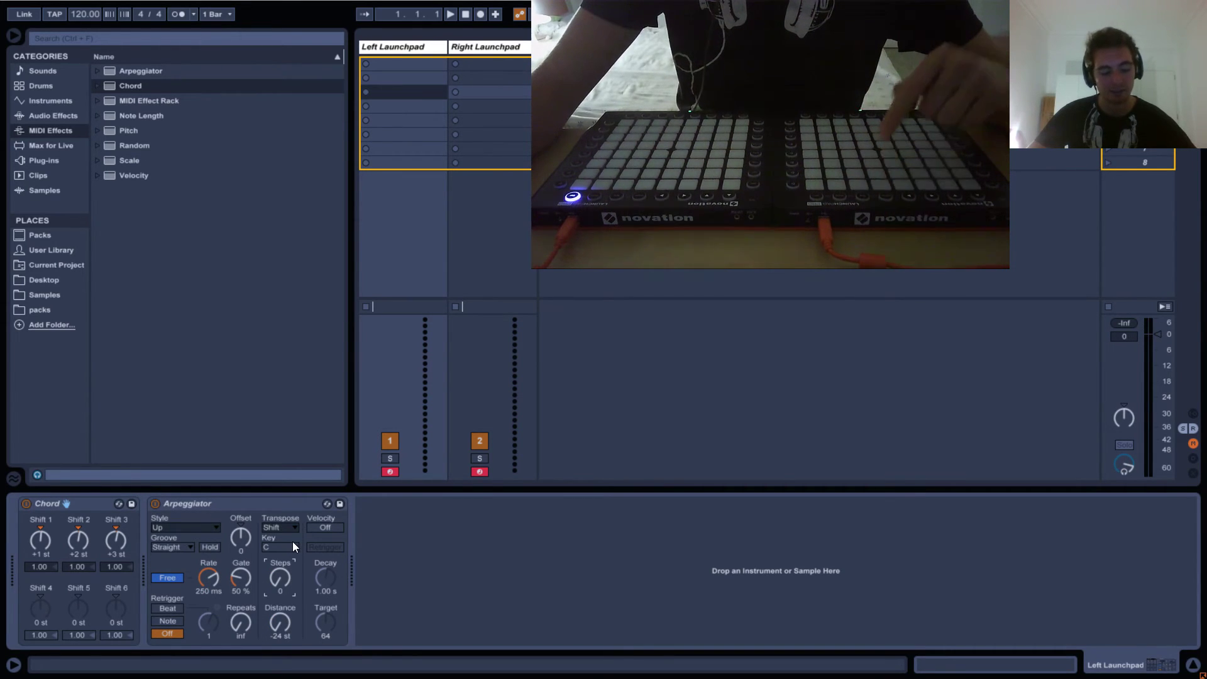
pyautogui.click(158, 505)
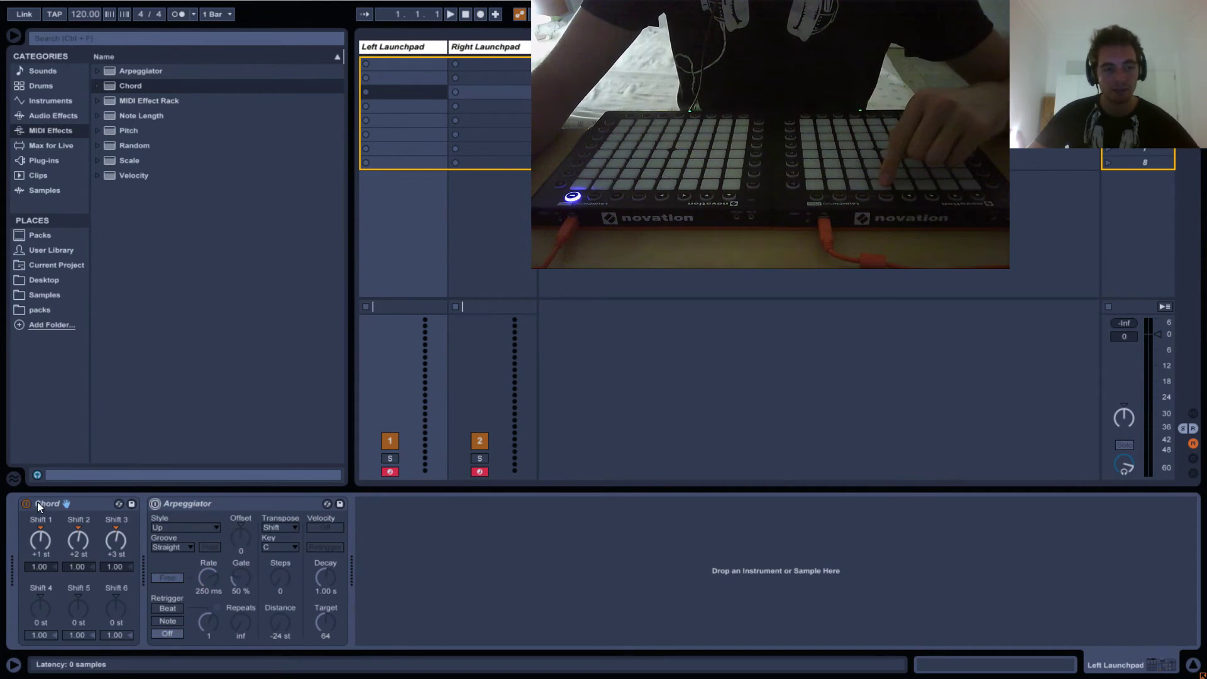
pyautogui.click(22, 503)
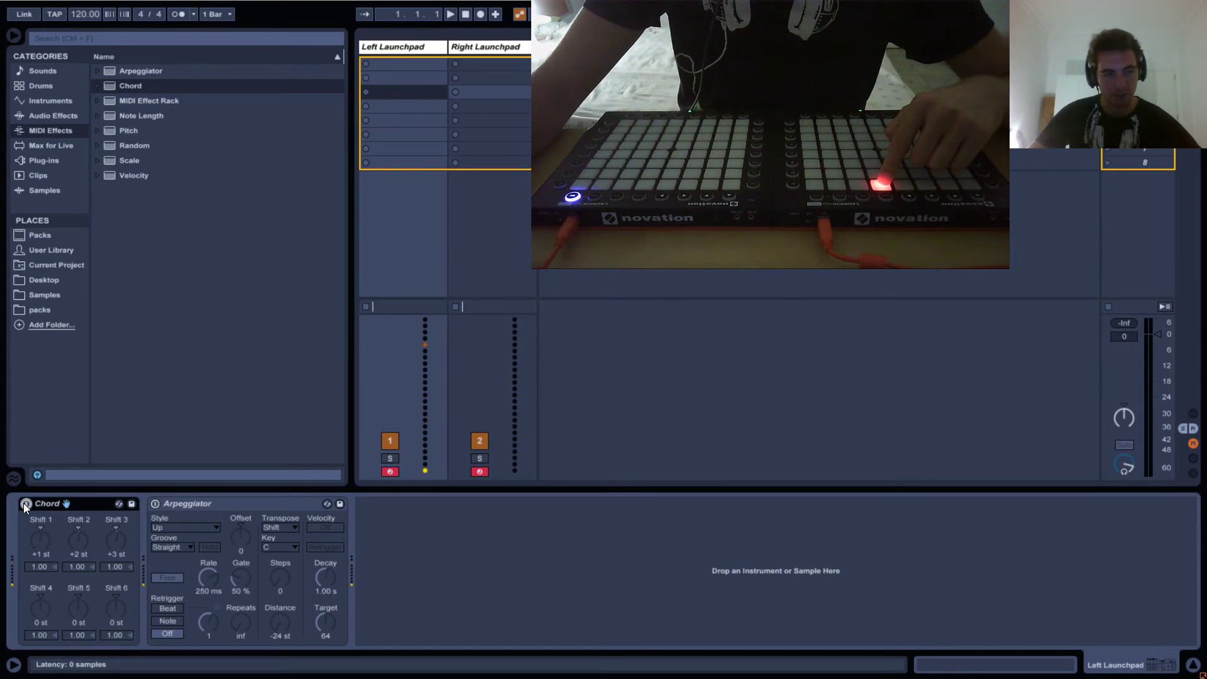
pyautogui.click(26, 505)
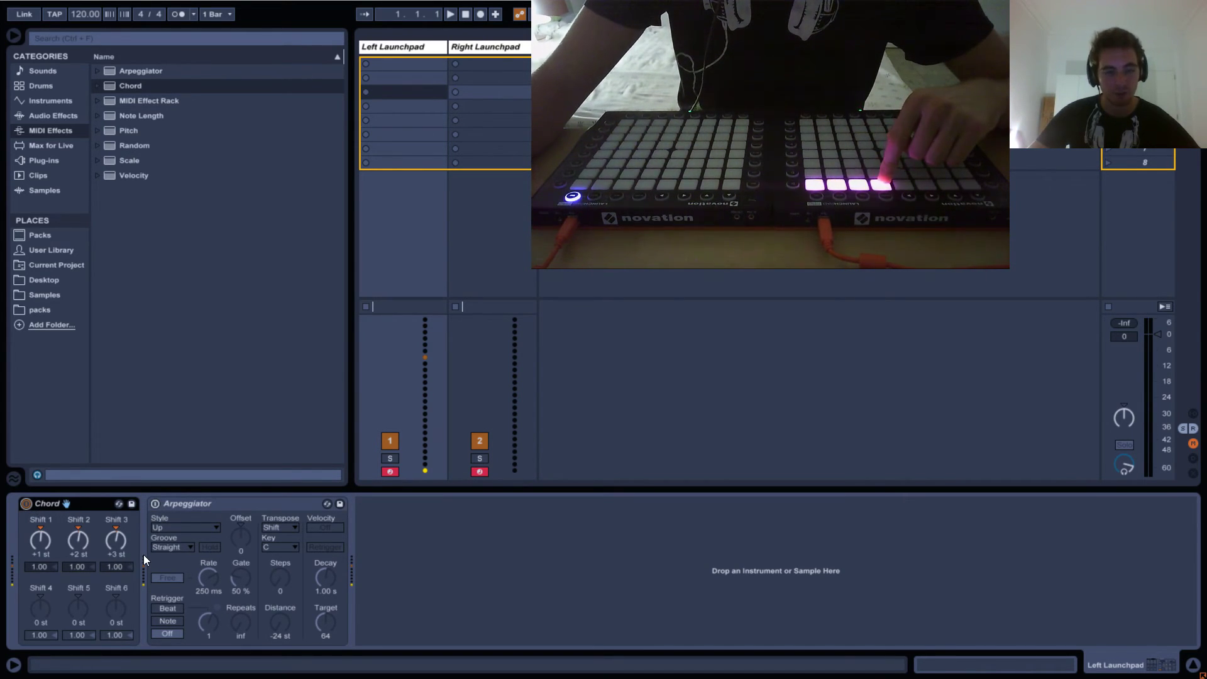
pyautogui.click(155, 507)
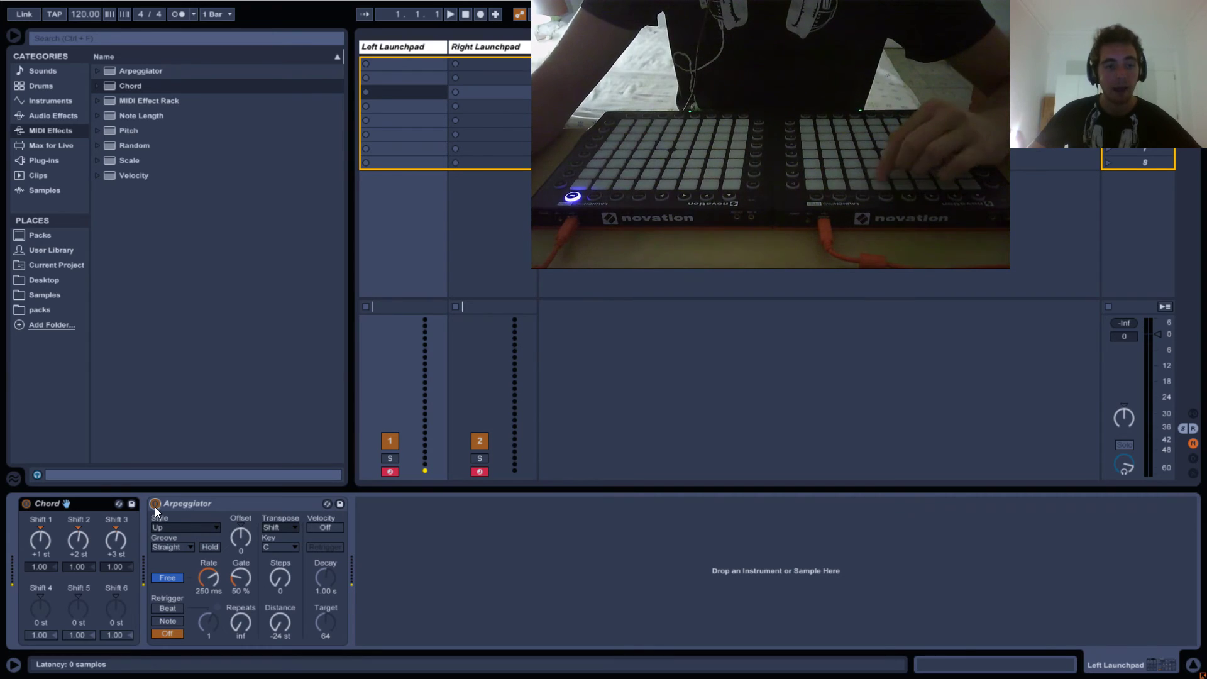
# Step: Move the Chord device after the Arpeggiator, toggling both devices off and back on to compare
pyautogui.moveTo(51, 502); pyautogui.dragTo(274, 526)
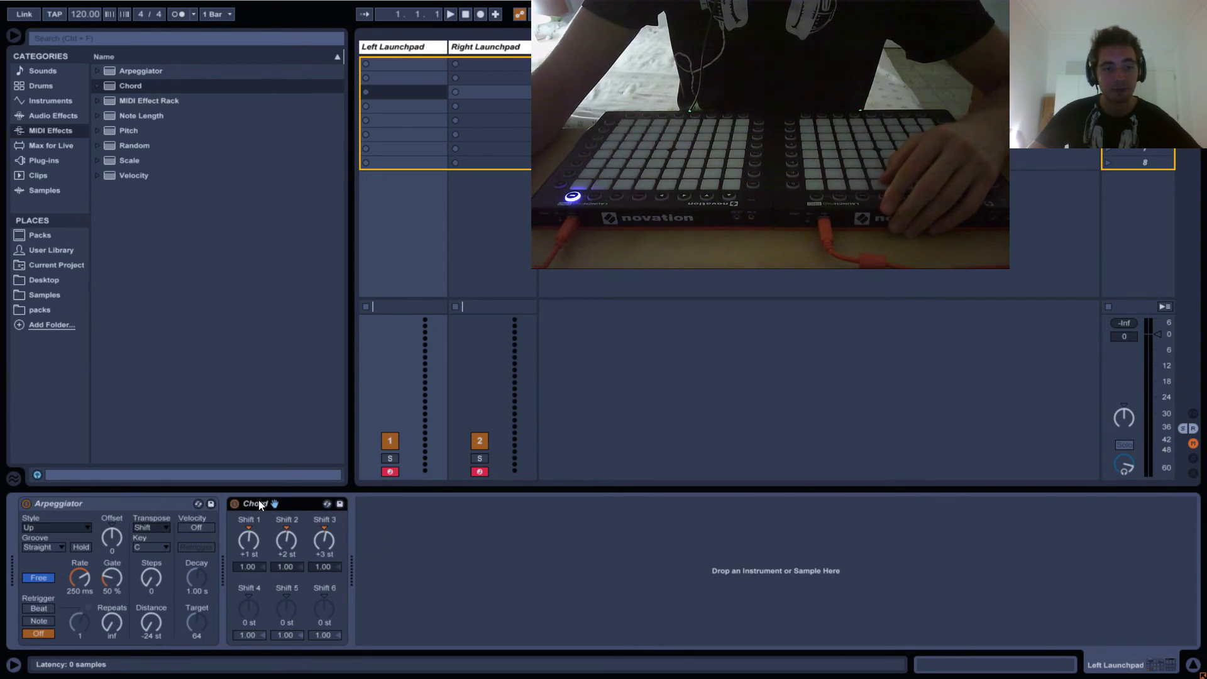
pyautogui.click(236, 504)
pyautogui.click(26, 503)
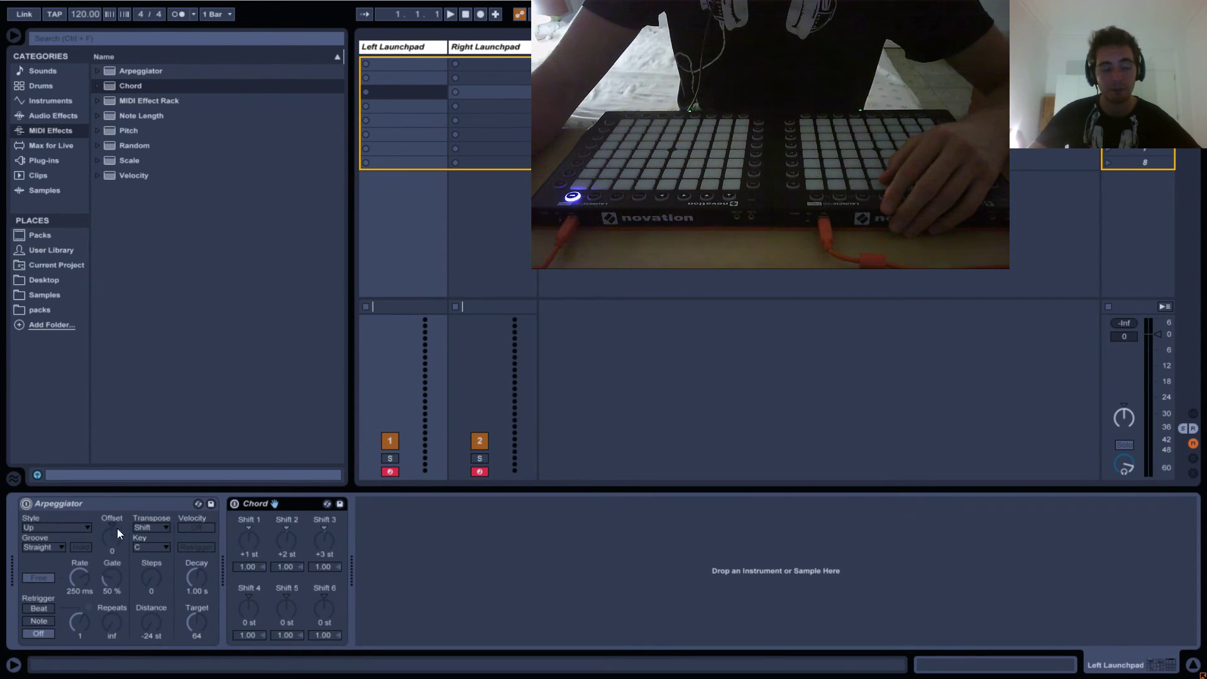
pyautogui.click(26, 504)
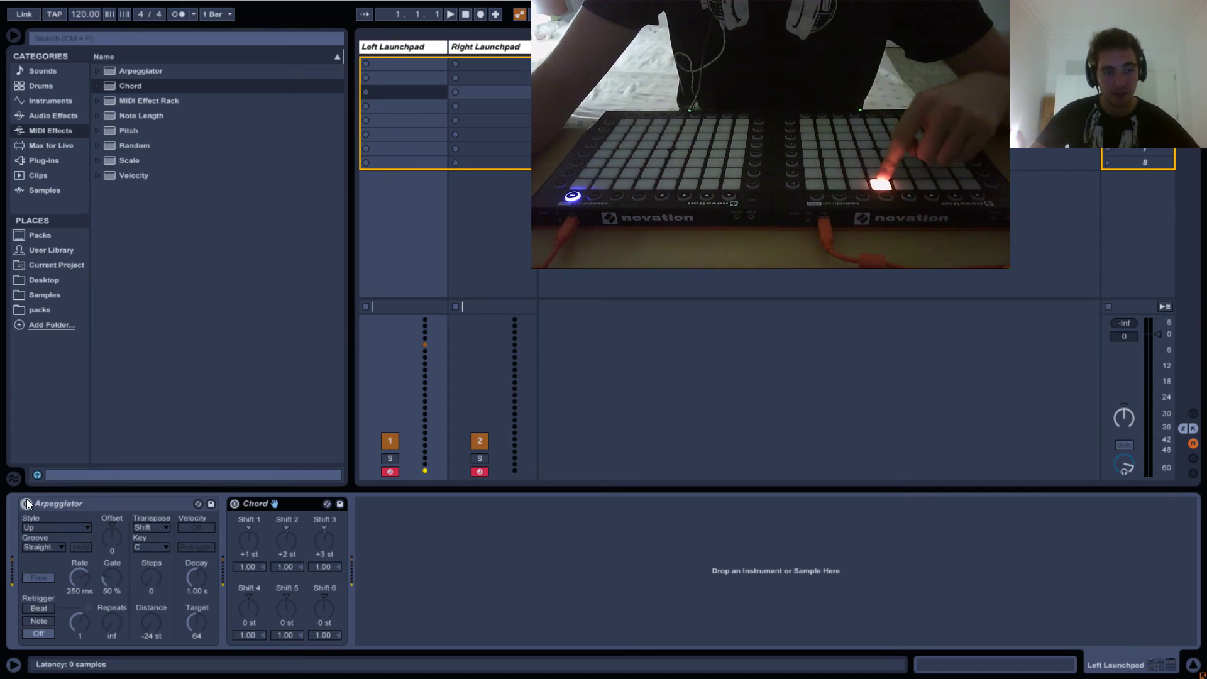
pyautogui.click(26, 504)
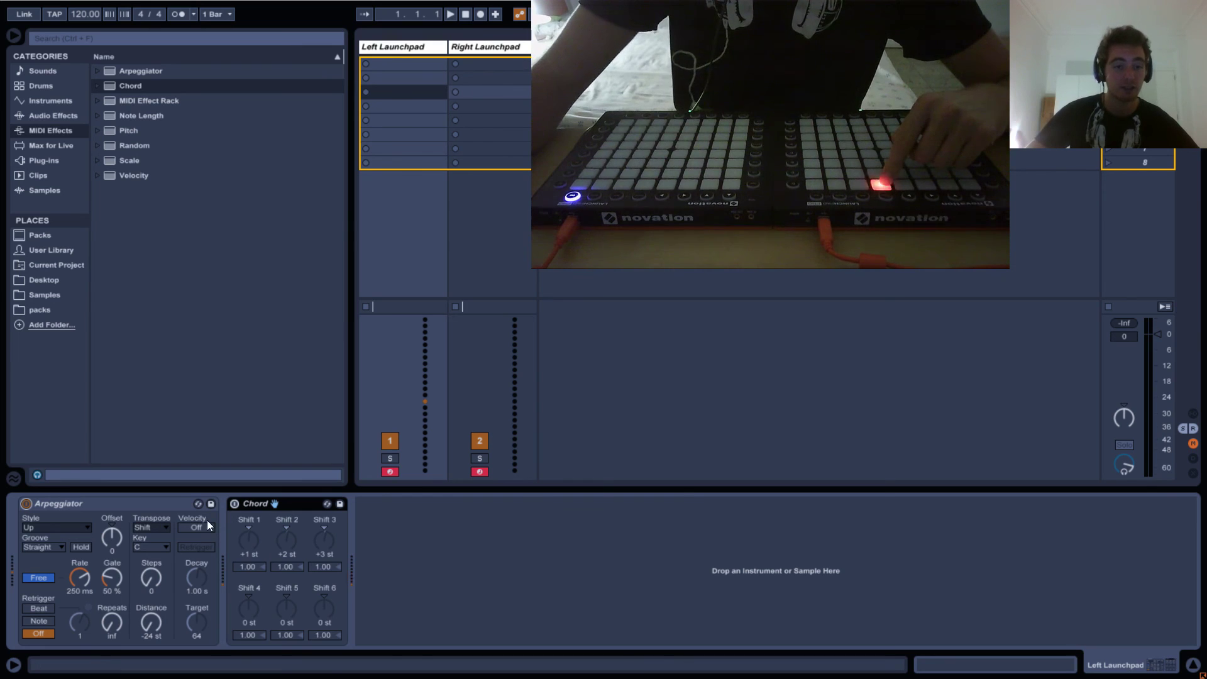
pyautogui.click(231, 504)
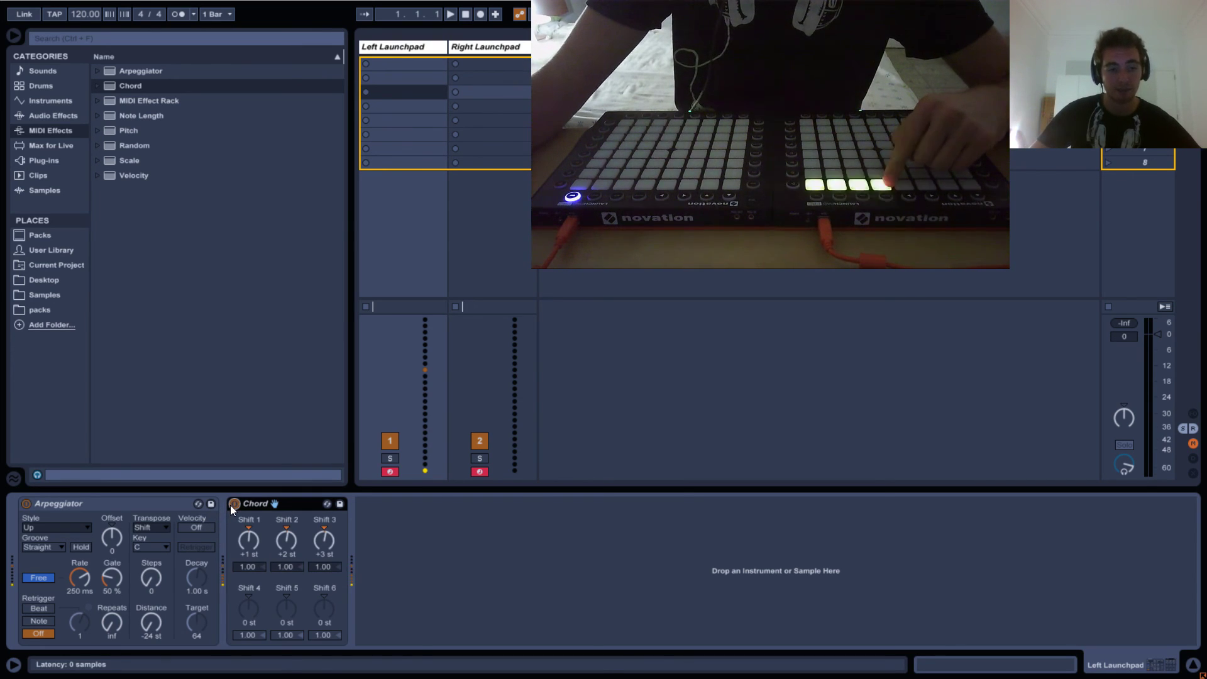